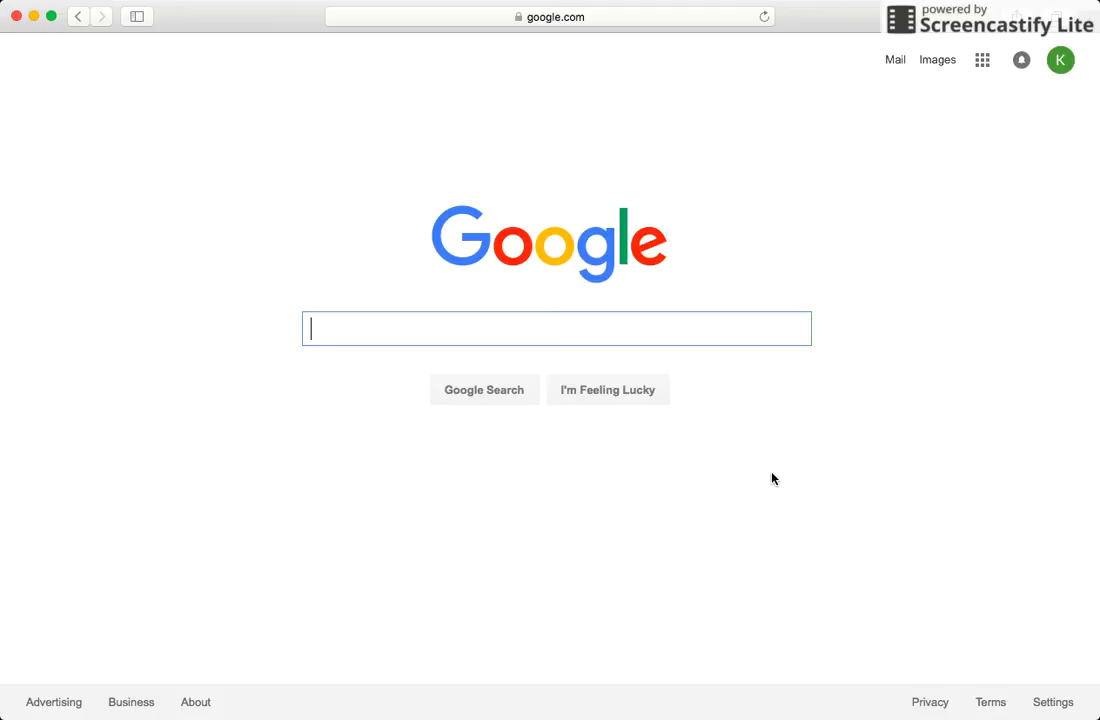
Open Google Slides from the Google home page and create a blank presentation.
click(983, 61)
click(1010, 328)
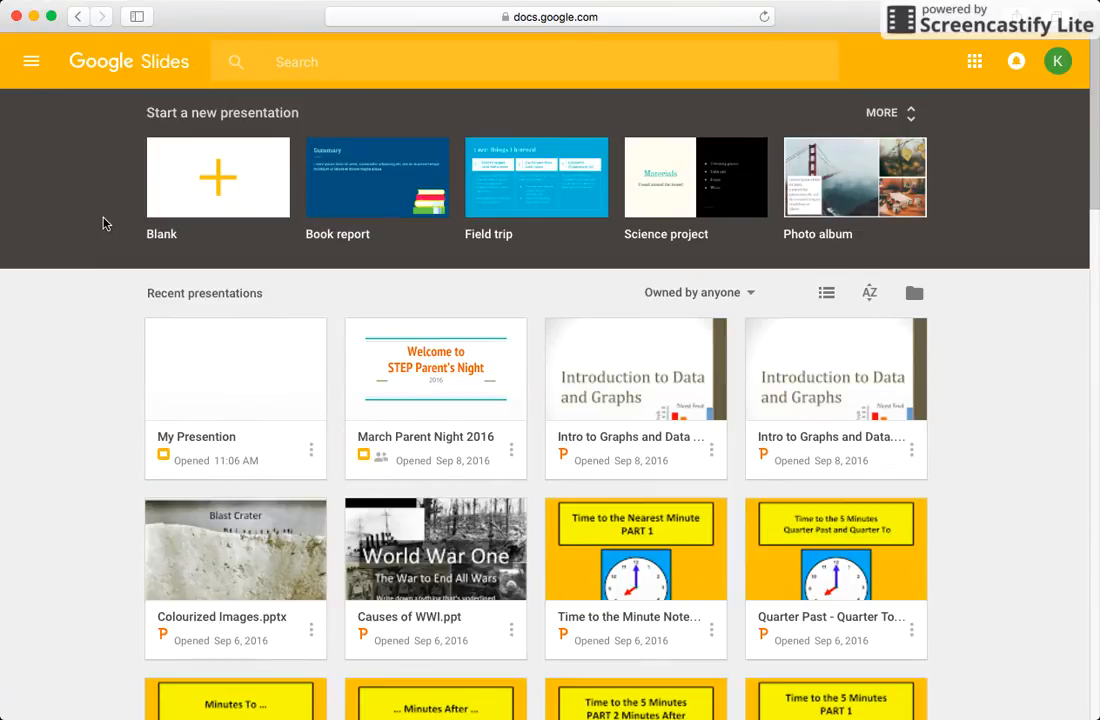
click(228, 196)
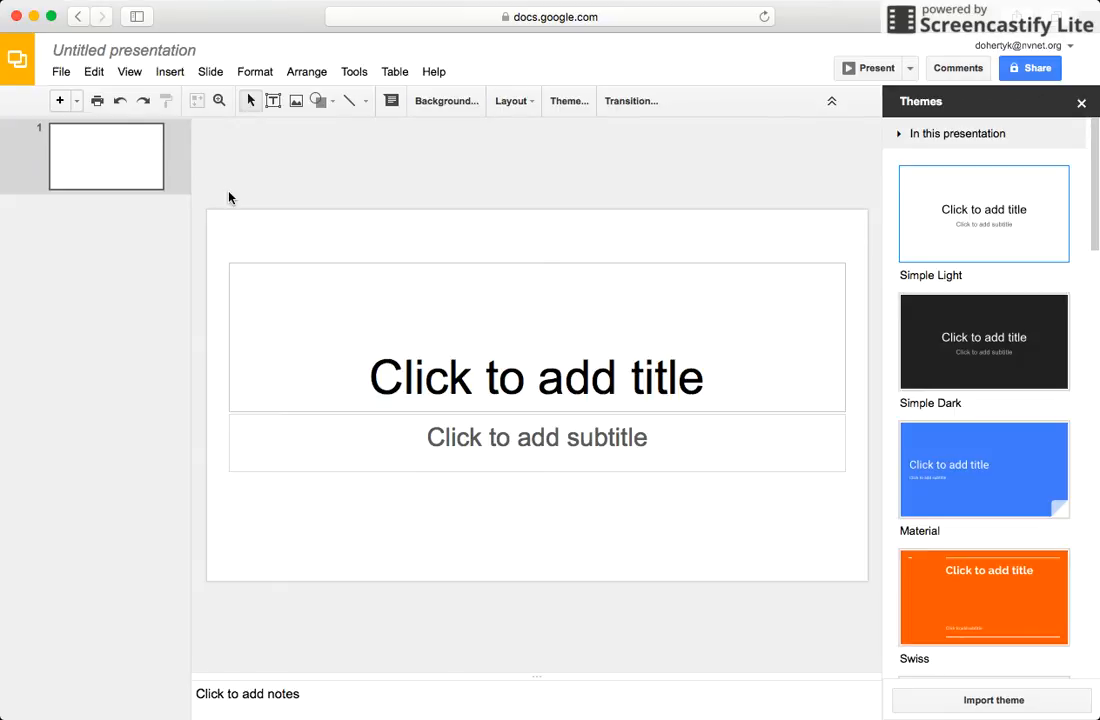
Name the presentation "Animals" and enter "Animals" as the title on the first slide.
click(136, 54)
text(Animals)
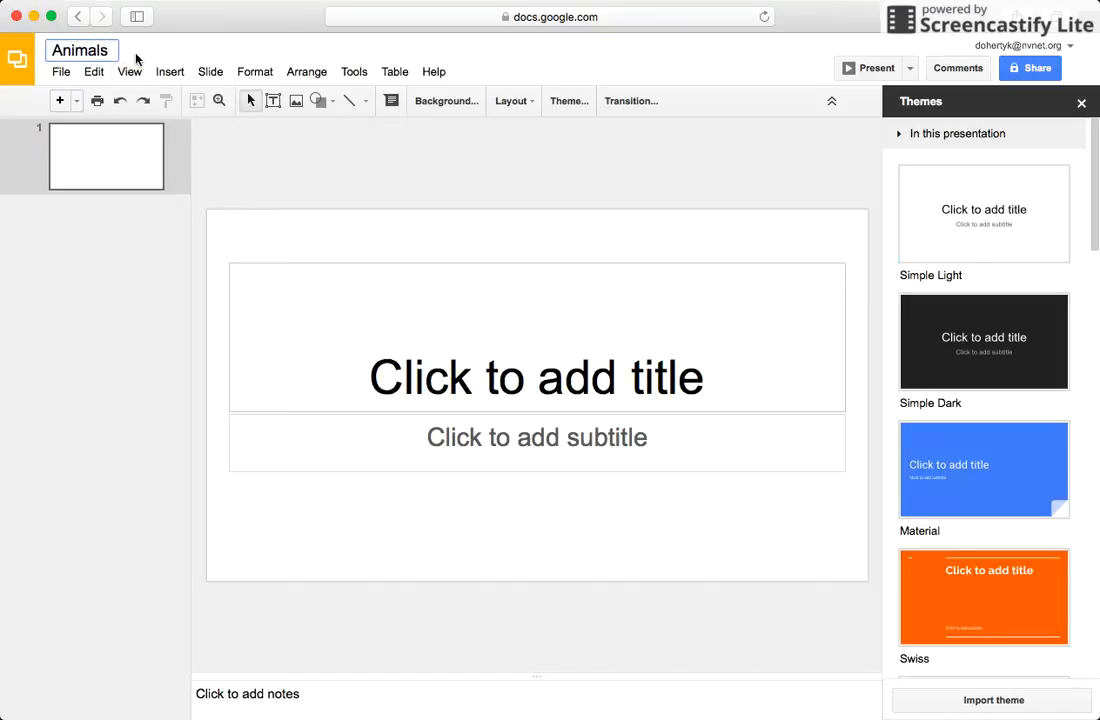
click(302, 266)
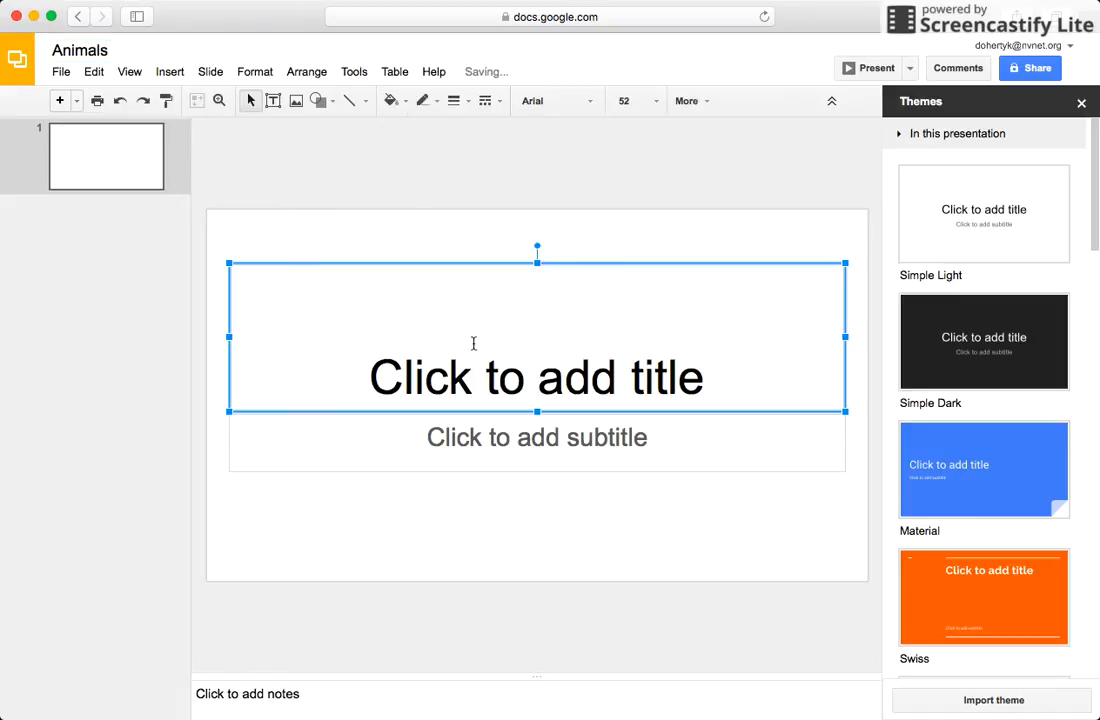
click(554, 377)
text(Animals)
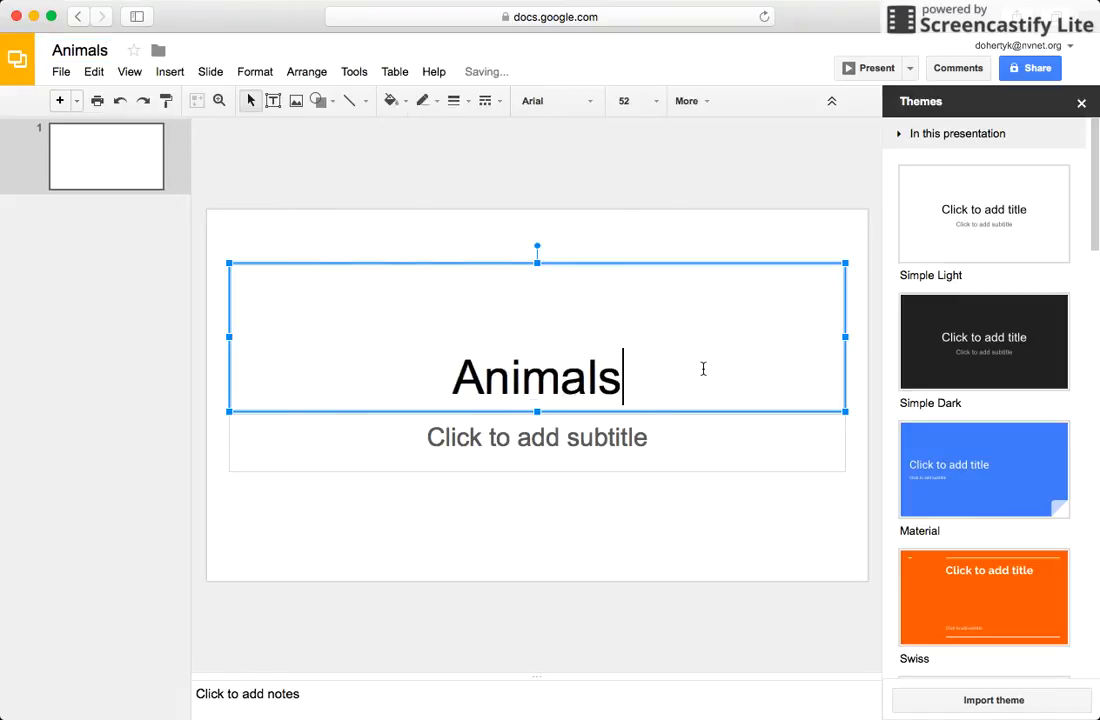
Enter the author's full name as the subtitle on the title slide.
click(603, 429)
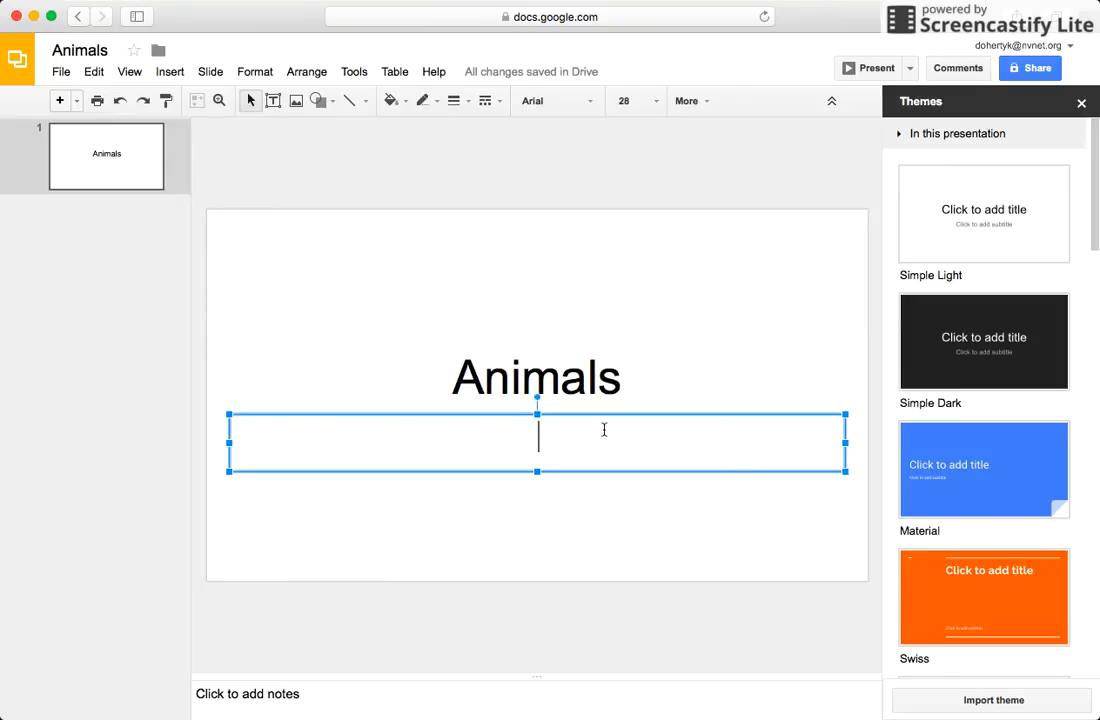
text(Katie DOherty)
key(BackSpace)
key(BackSpace)
key(BackSpace)
key(BackSpace)
key(BackSpace)
key(BackSpace)
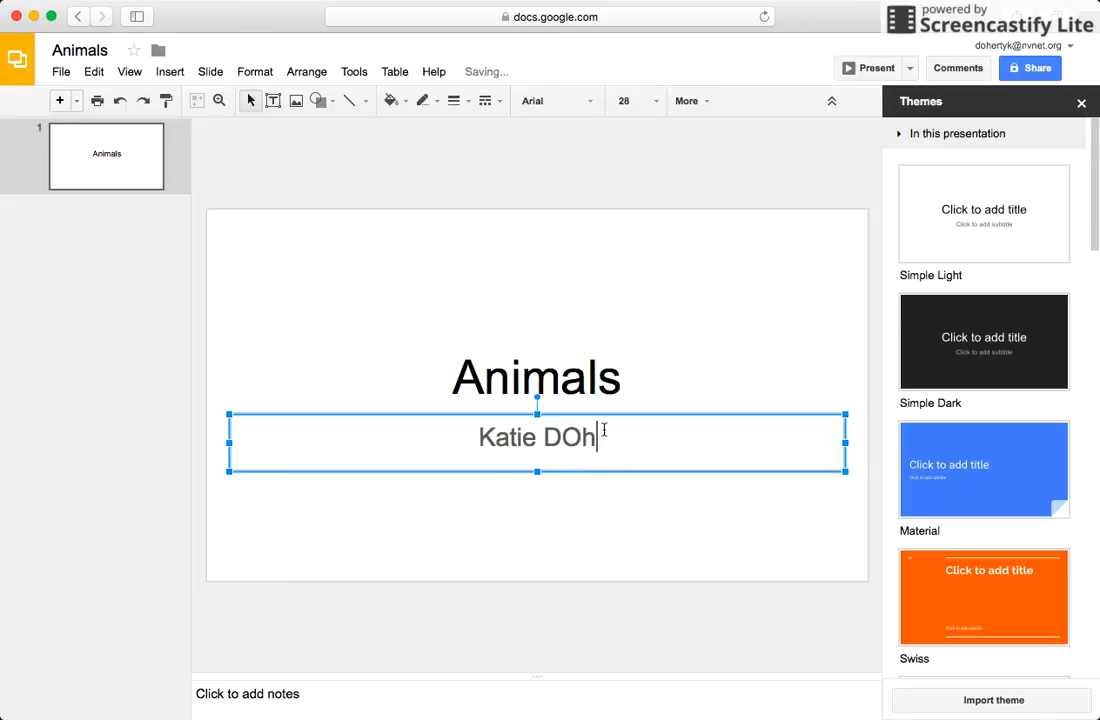
text(oherty)
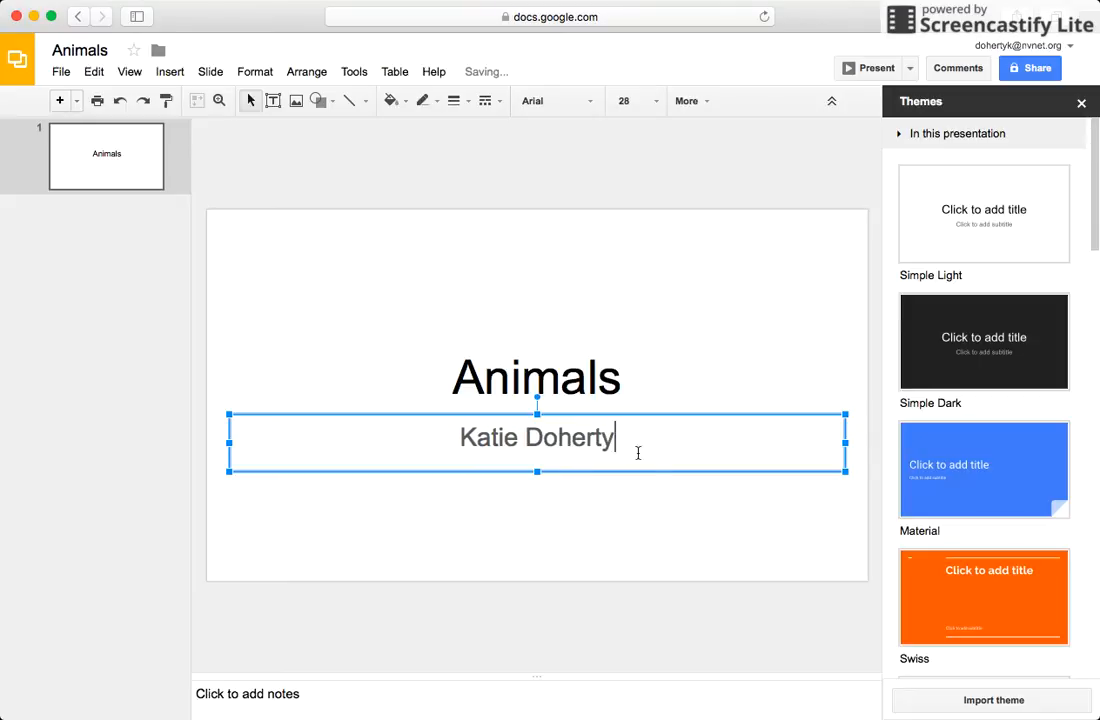
click(784, 253)
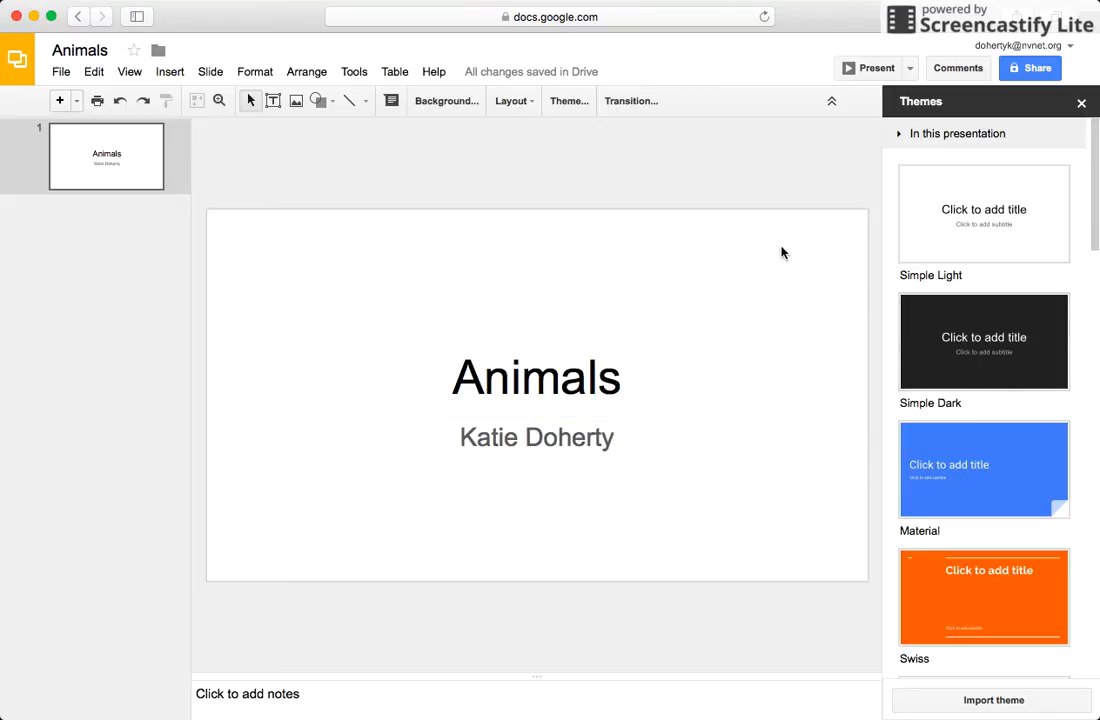
Apply the Beach Day theme to the presentation.
scroll(950, 480, down, 4)
scroll(950, 493, down, 5)
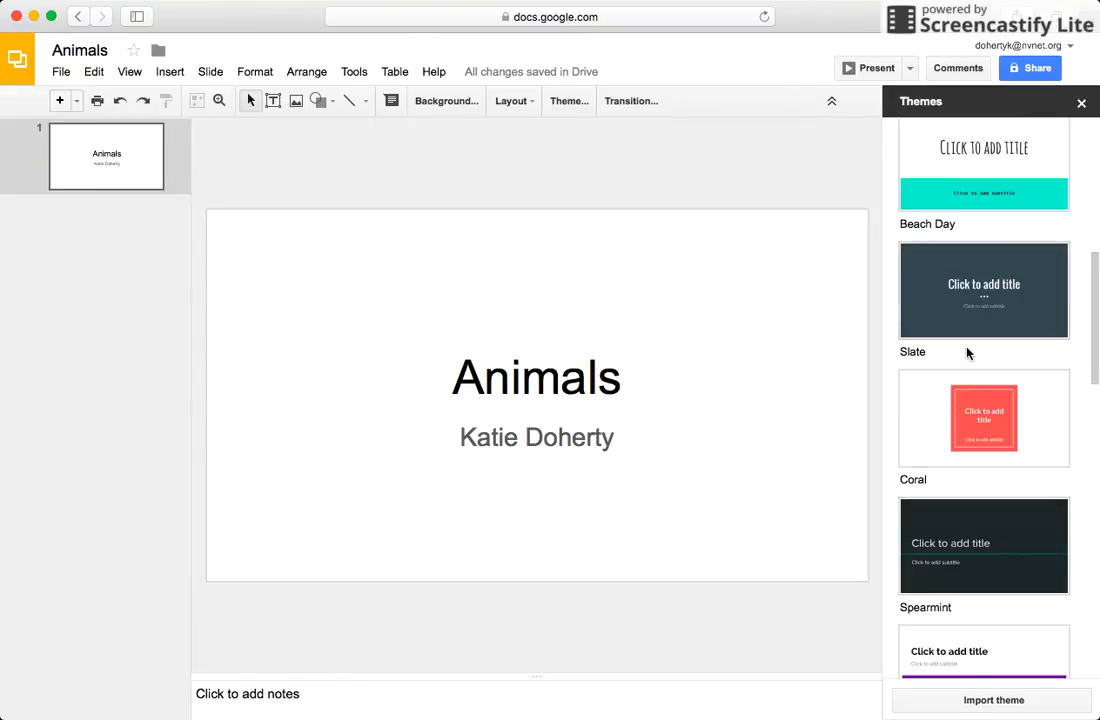
scroll(960, 200, up, 1)
click(963, 190)
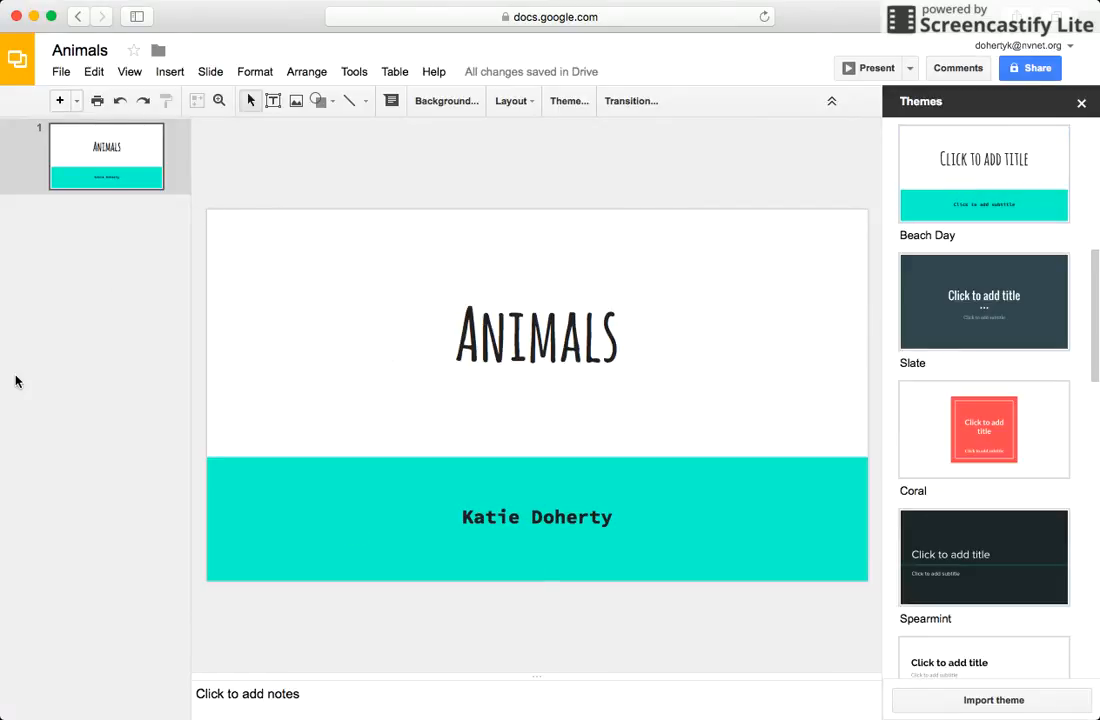
Add a second slide after the title slide and title it "Lion".
click(170, 72)
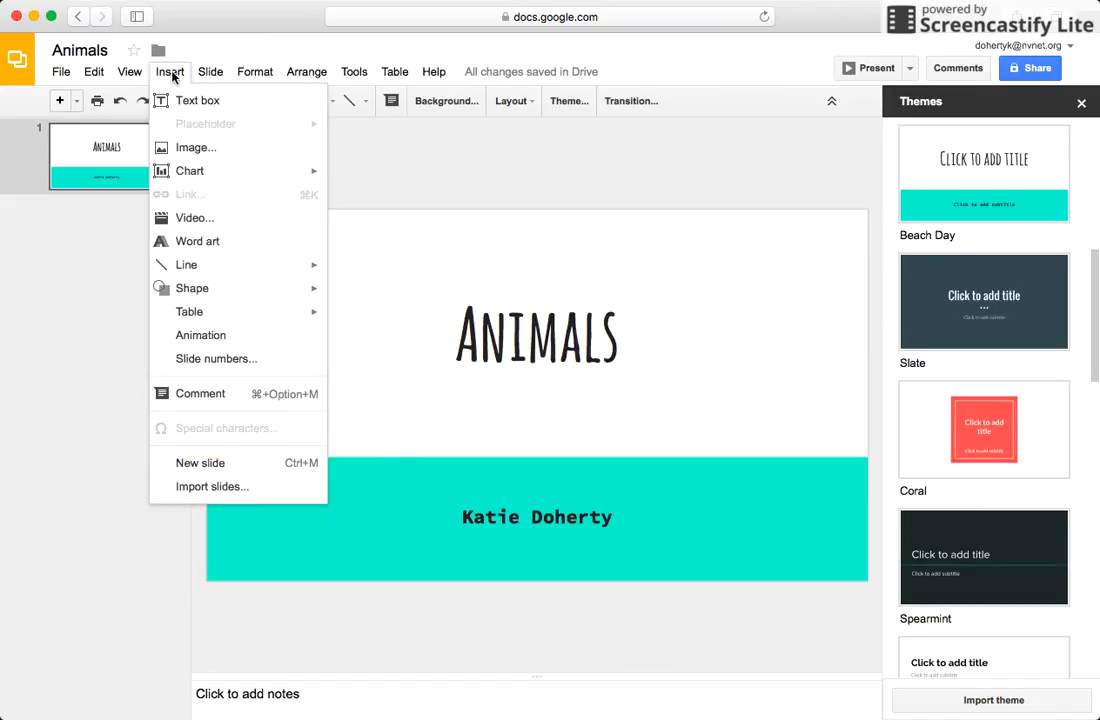
mouse_move(205, 77)
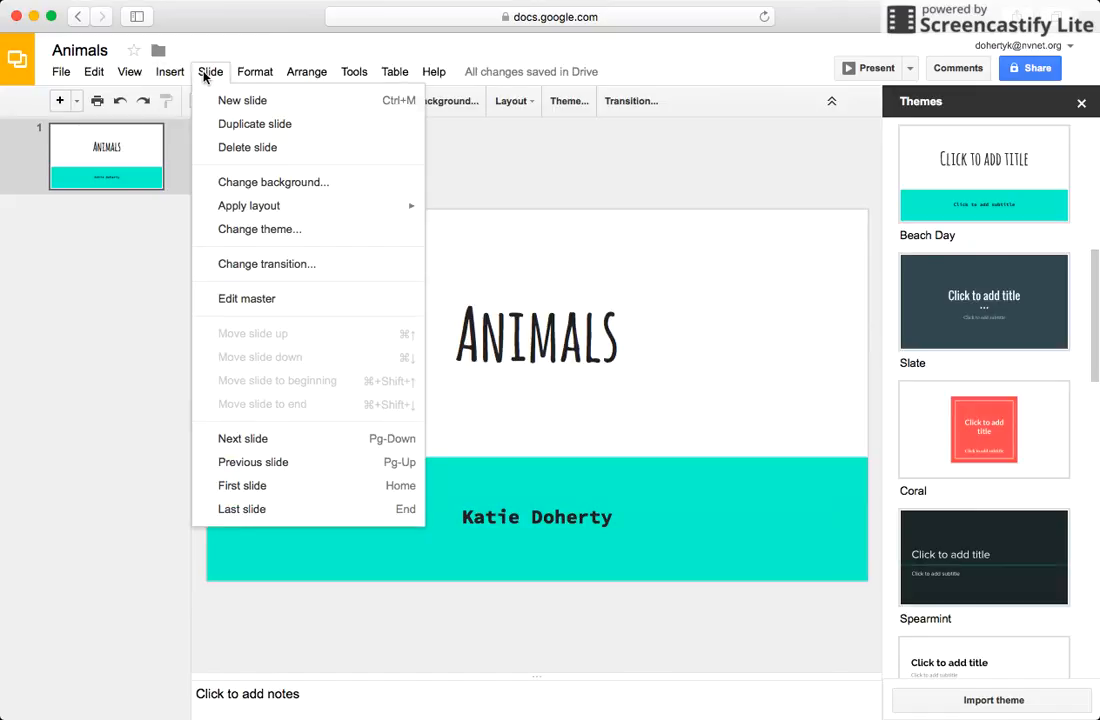
click(213, 103)
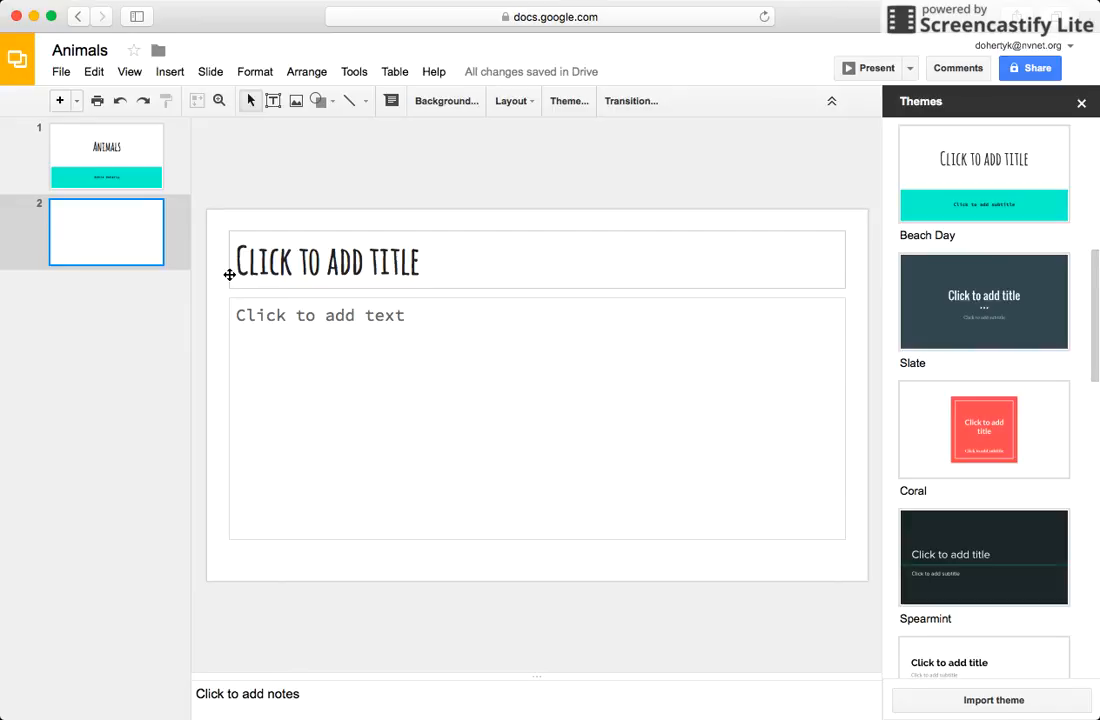
click(318, 253)
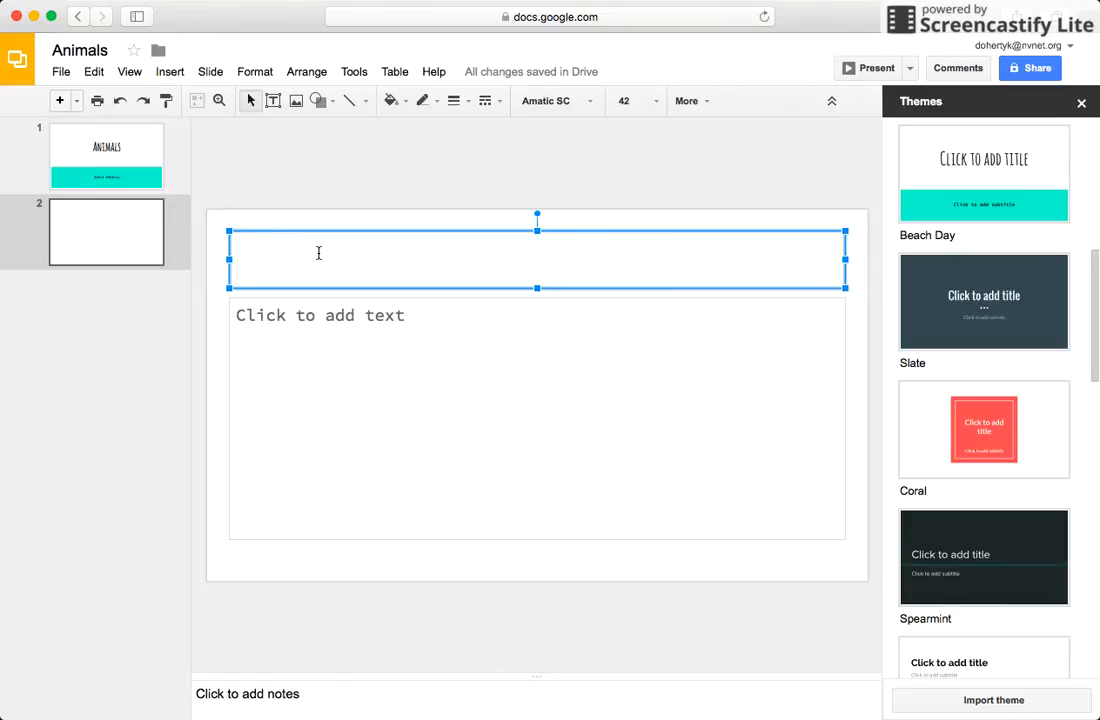
text(Lion)
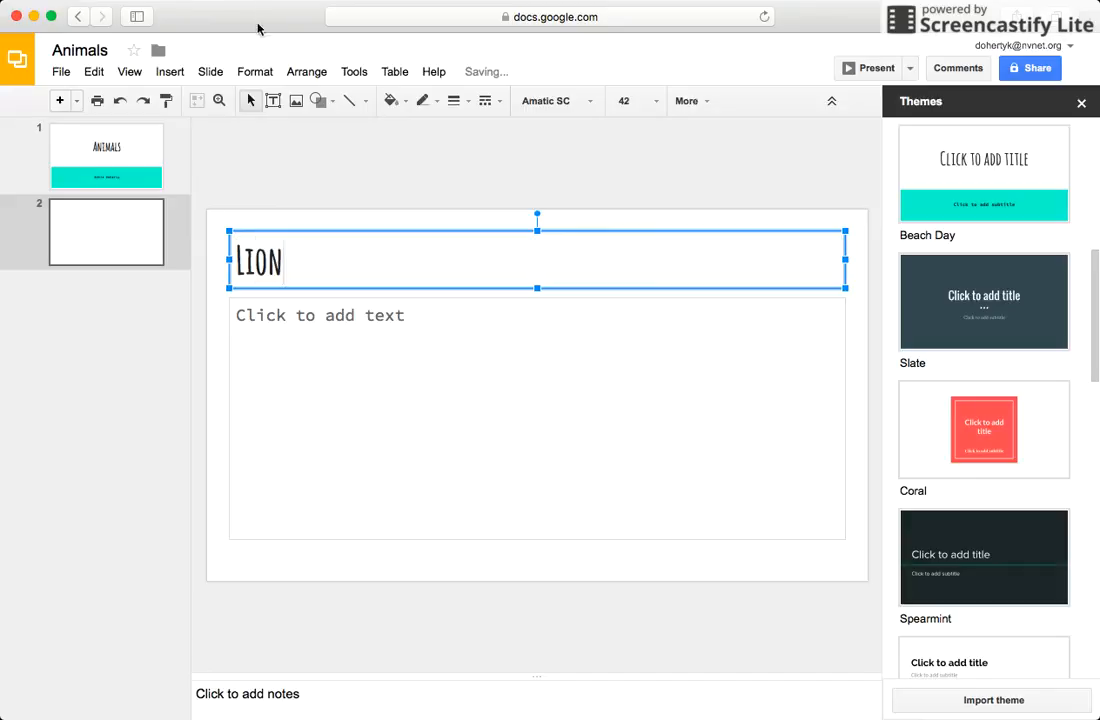
Enter "They live in Africa" as the Lion slide's body text and shorten the text box to free the lower area.
click(337, 390)
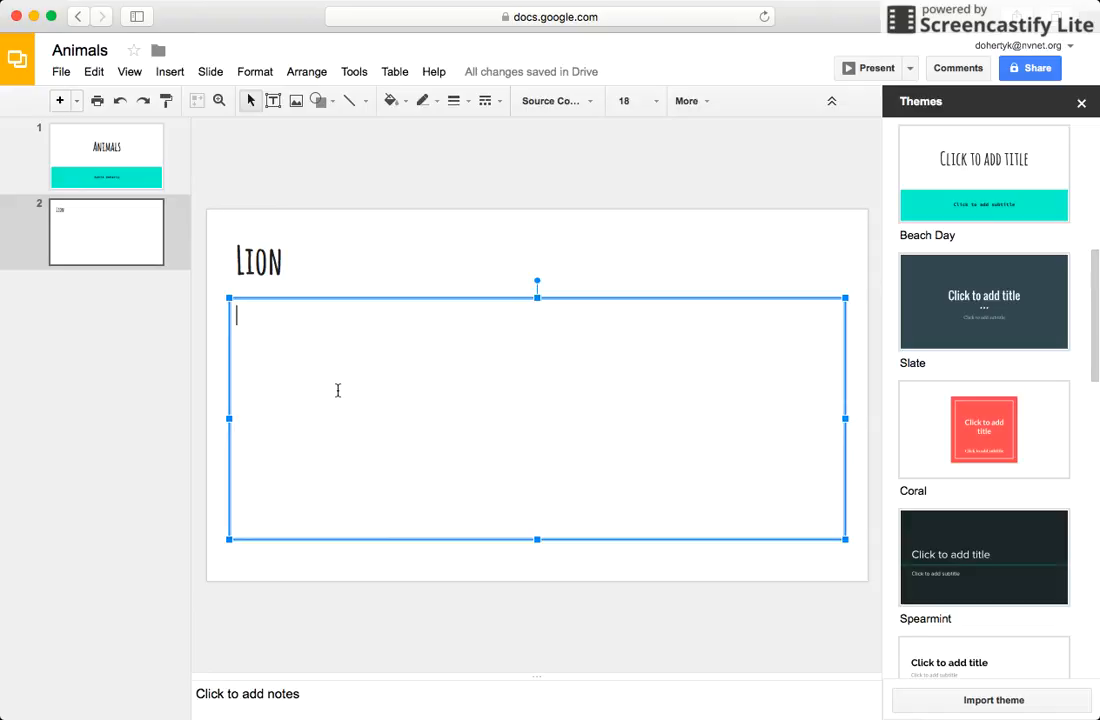
text(They live in Africa)
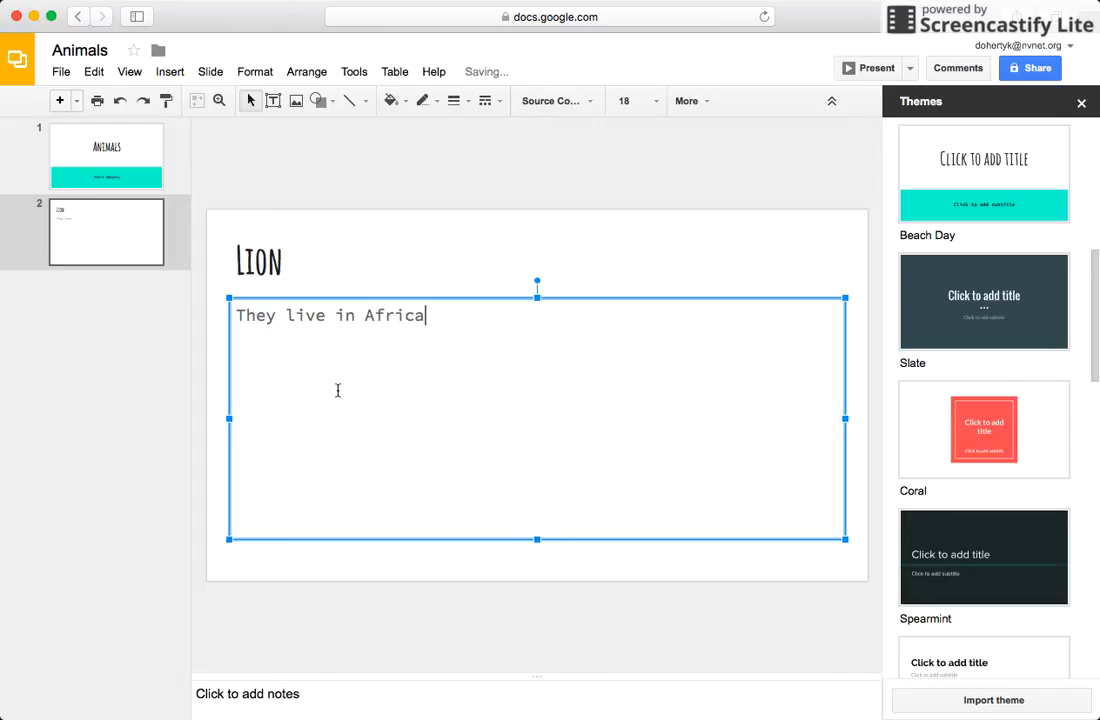
drag(538, 540, 521, 386)
click(304, 484)
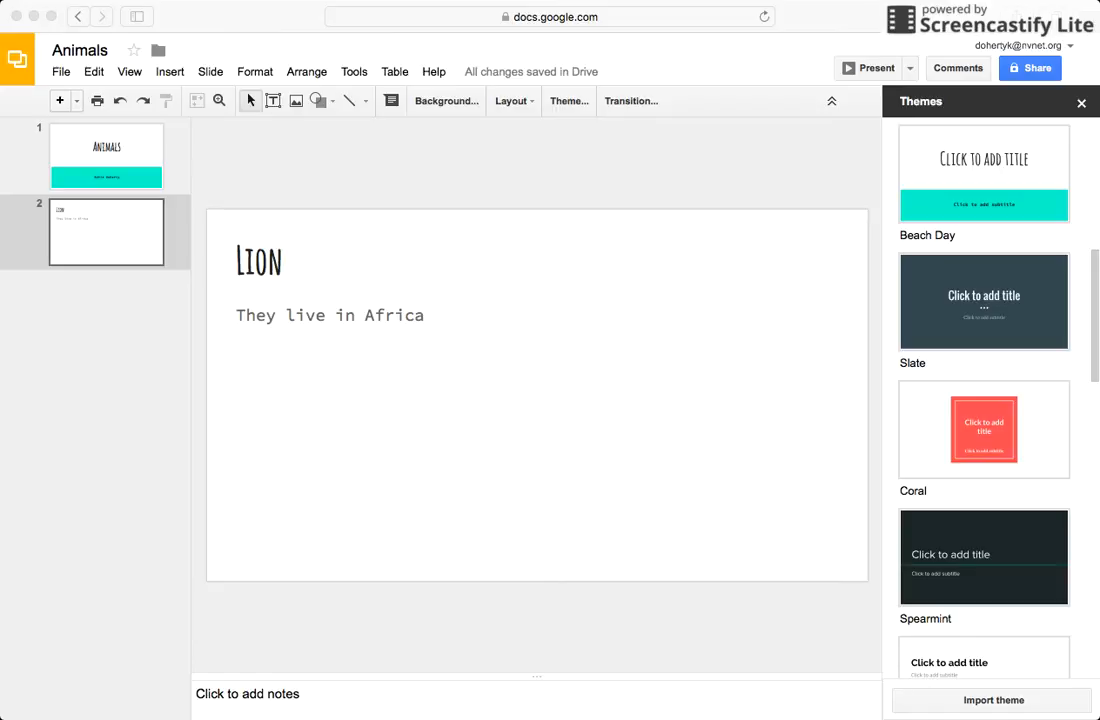
Place the lion photo from the other window on the Lion slide, shrink it, and position it below the text.
drag(1099, 452, 656, 451)
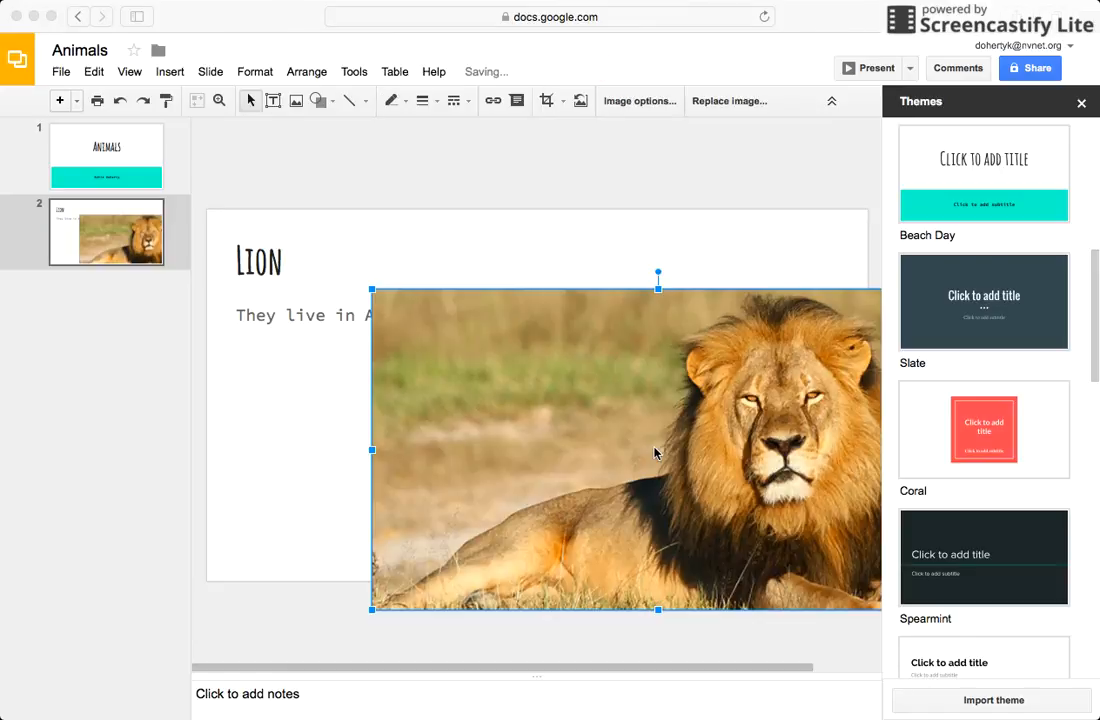
click(808, 27)
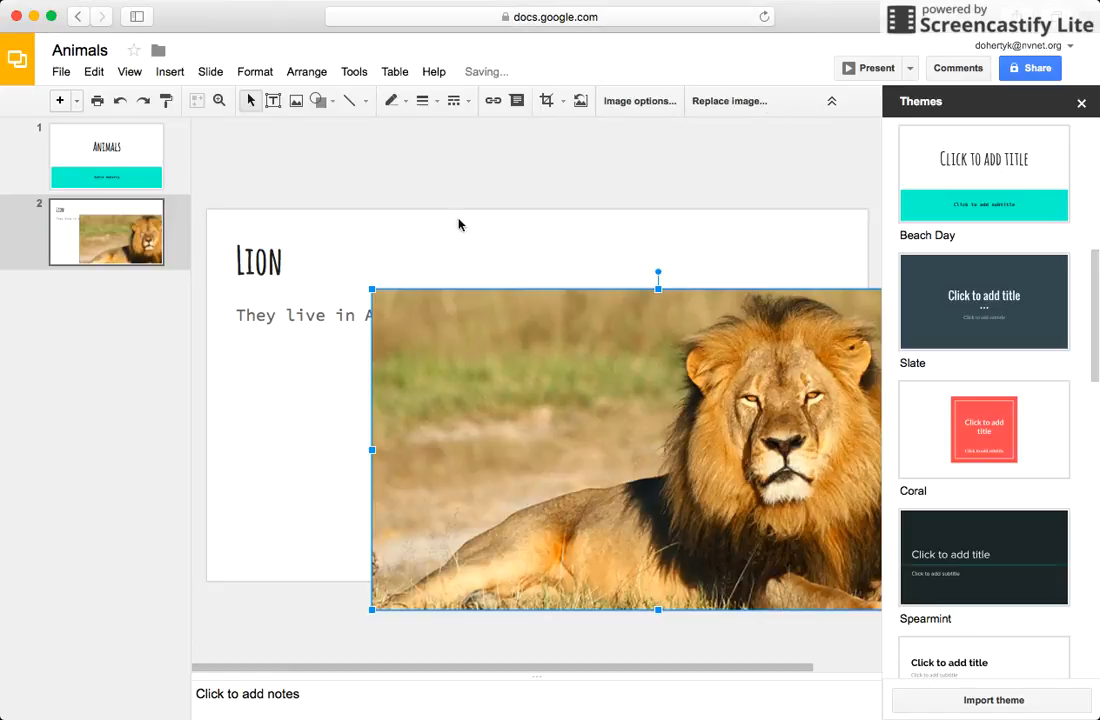
drag(370, 290, 543, 385)
drag(645, 470, 536, 444)
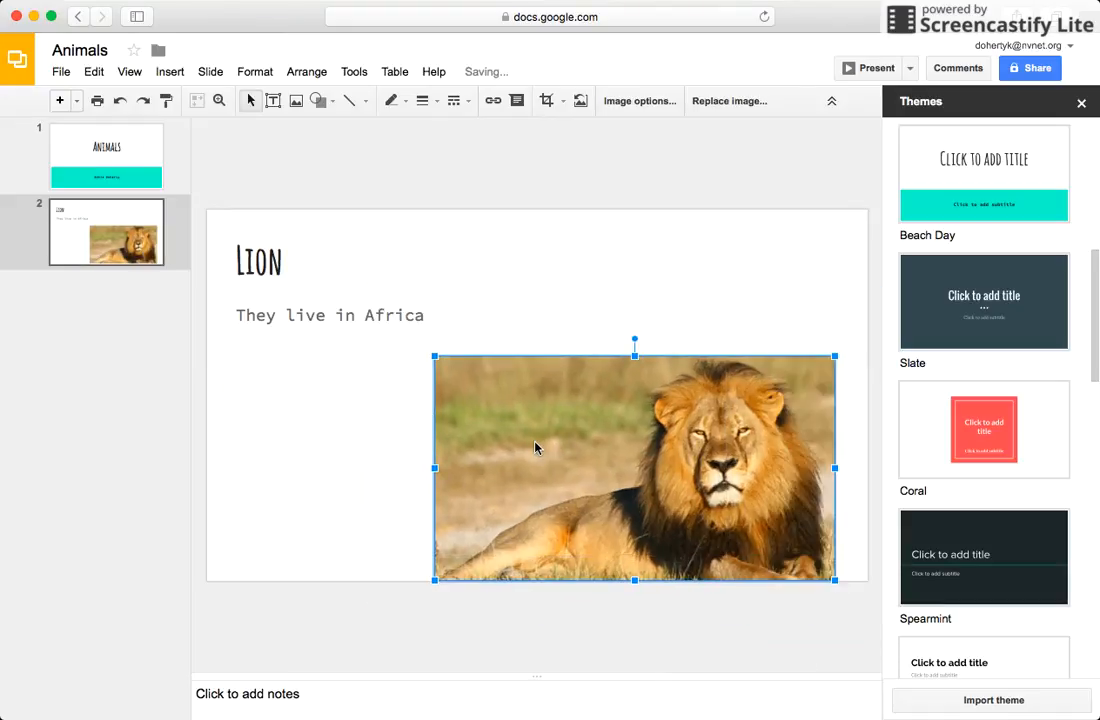
click(628, 310)
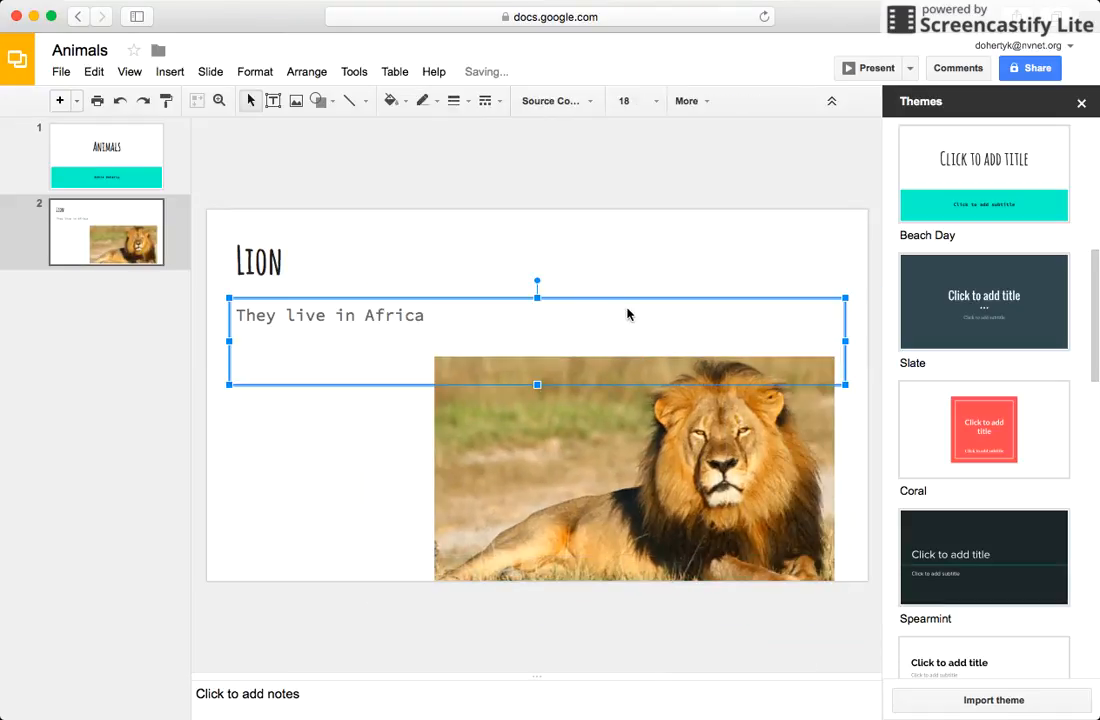
click(409, 480)
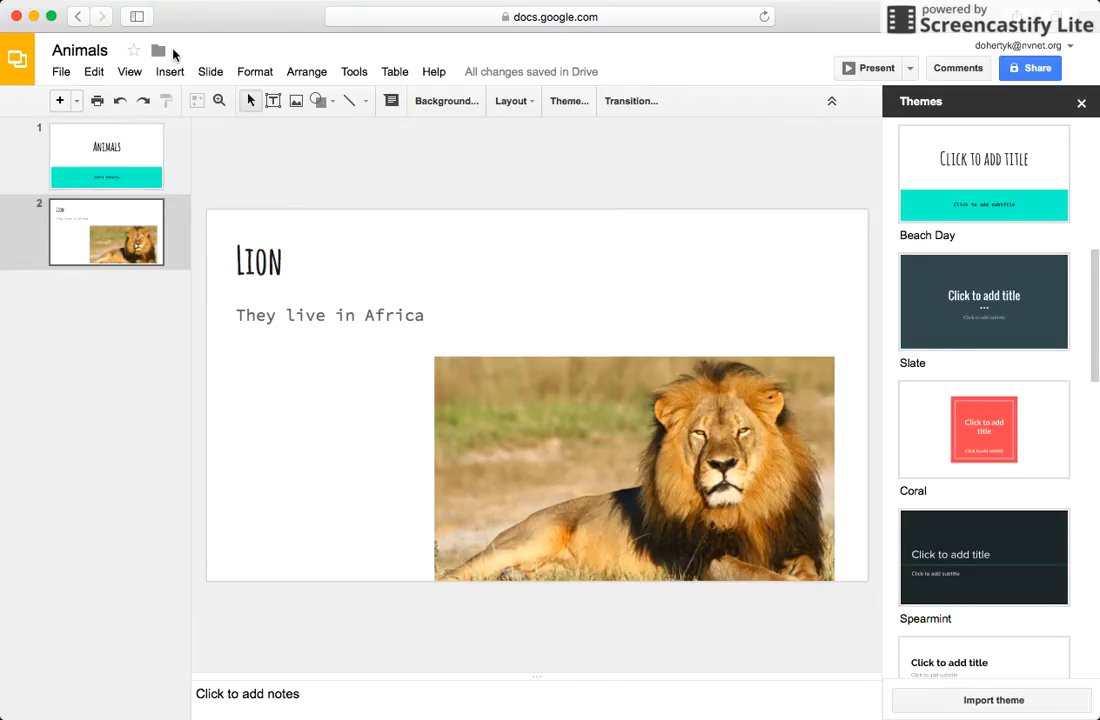
Add a third slide and title it "Baby Giraffe".
click(210, 72)
click(224, 100)
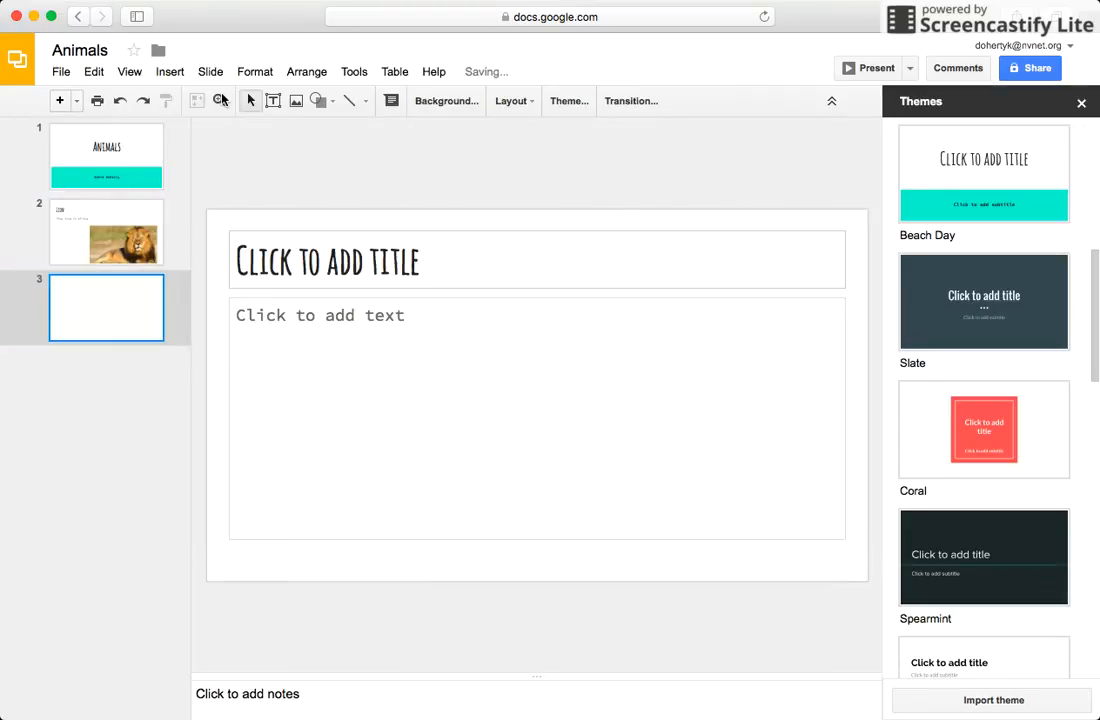
click(283, 255)
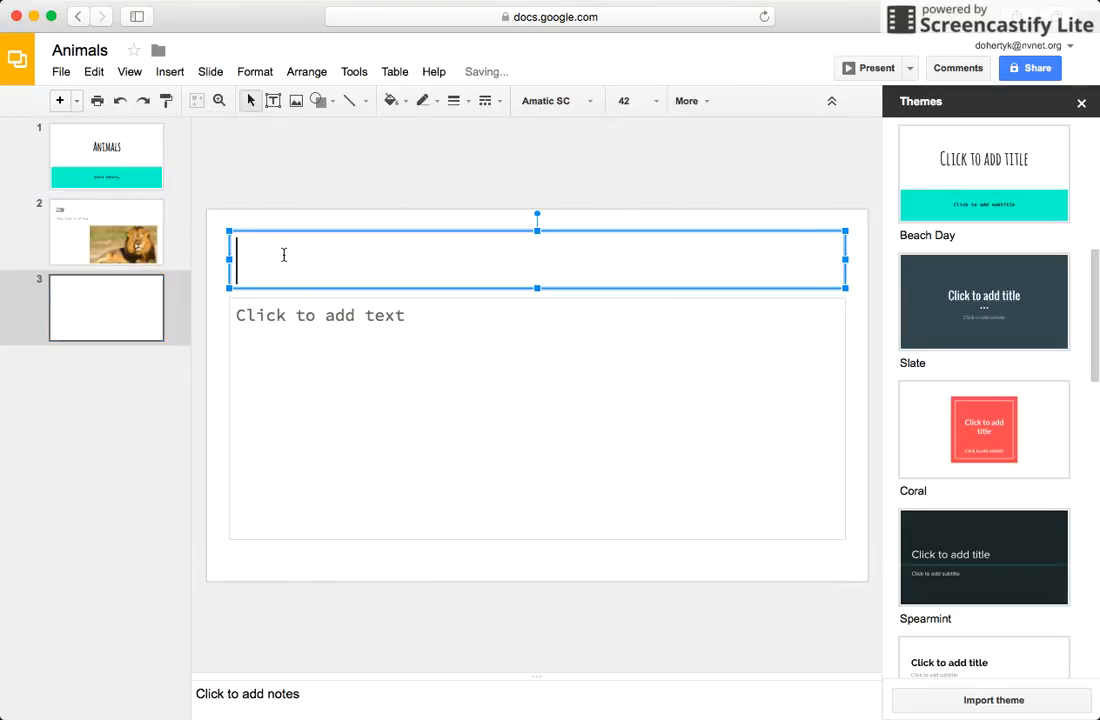
text(G)
key(BackSpace)
text(BabyGiraffe)
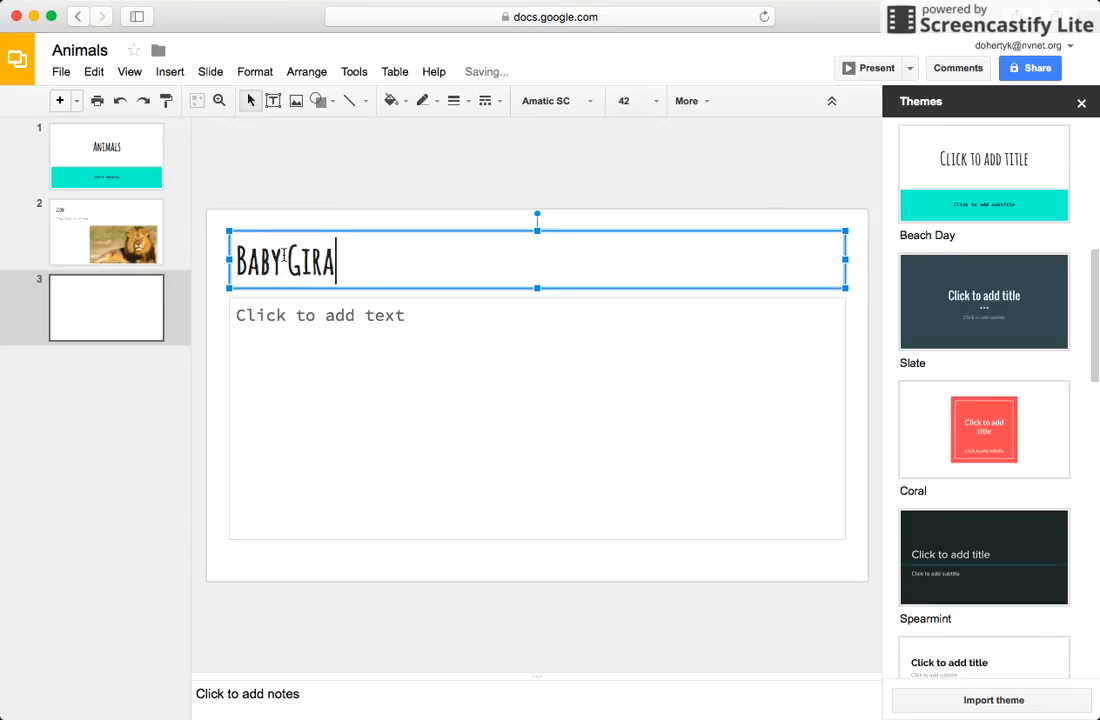
Search YouTube for "baby giraffe" and insert the video "Baby Giraffe First Time Standing" on the Baby Giraffe slide.
click(264, 343)
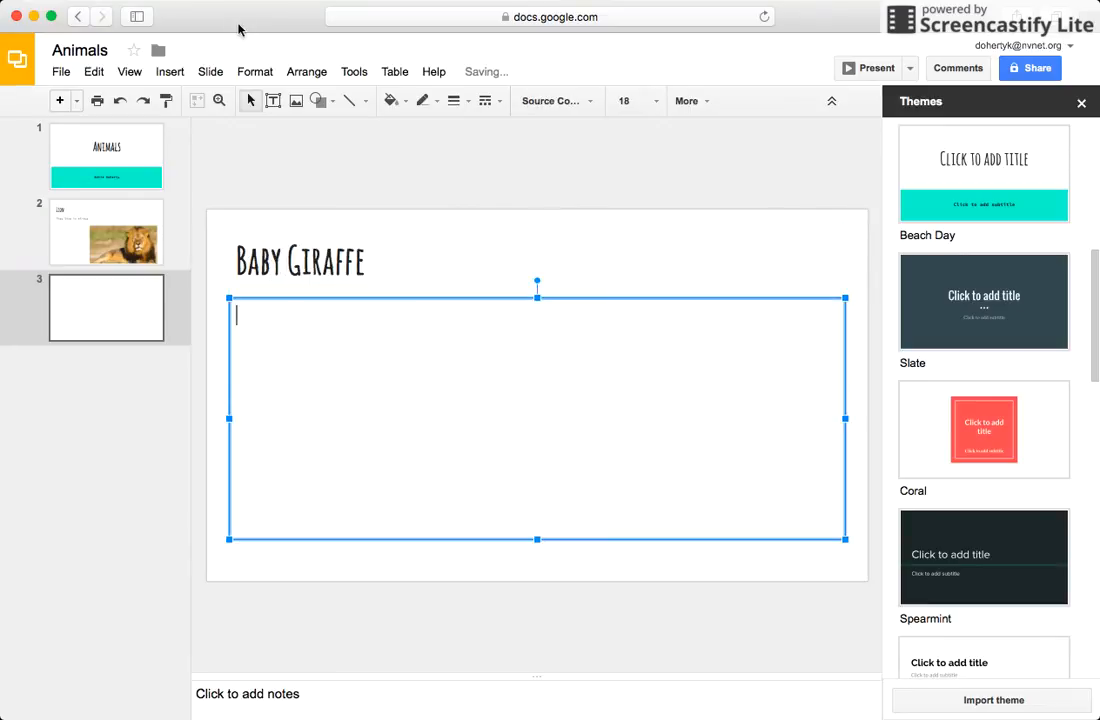
click(171, 73)
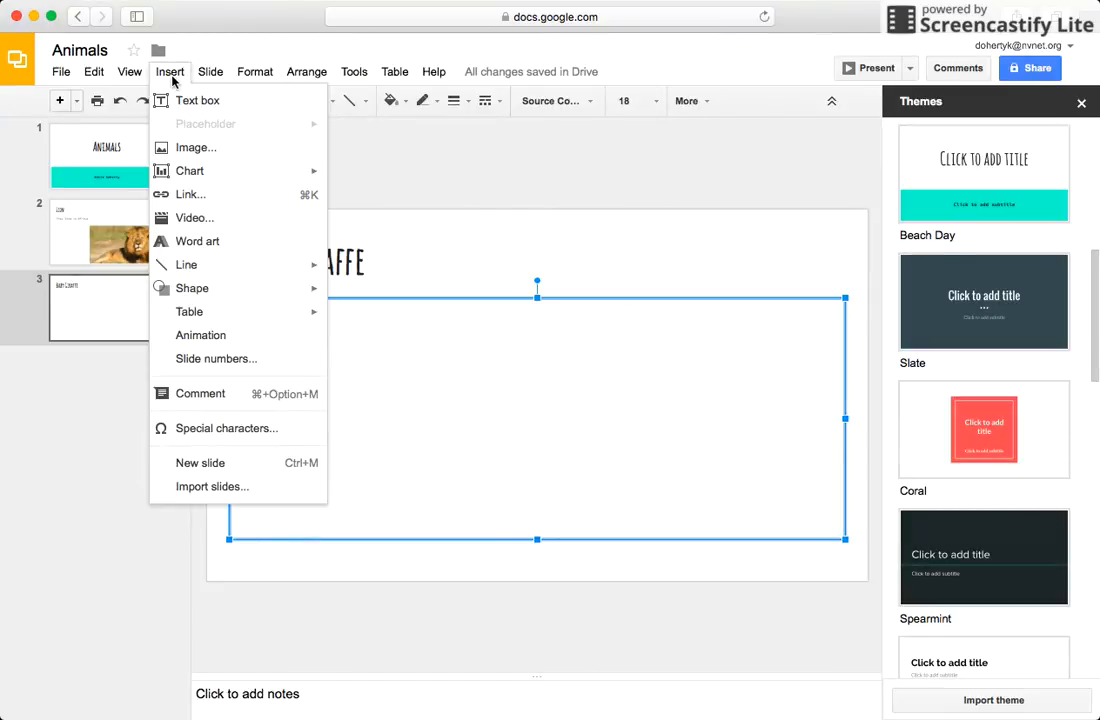
click(205, 215)
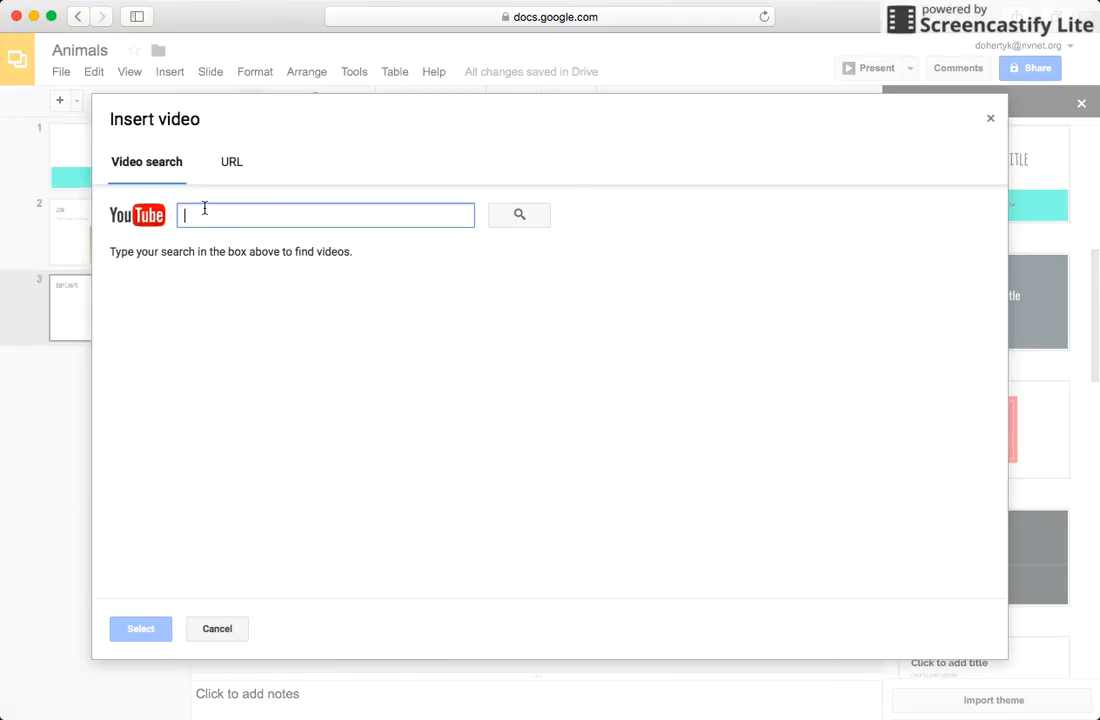
click(229, 157)
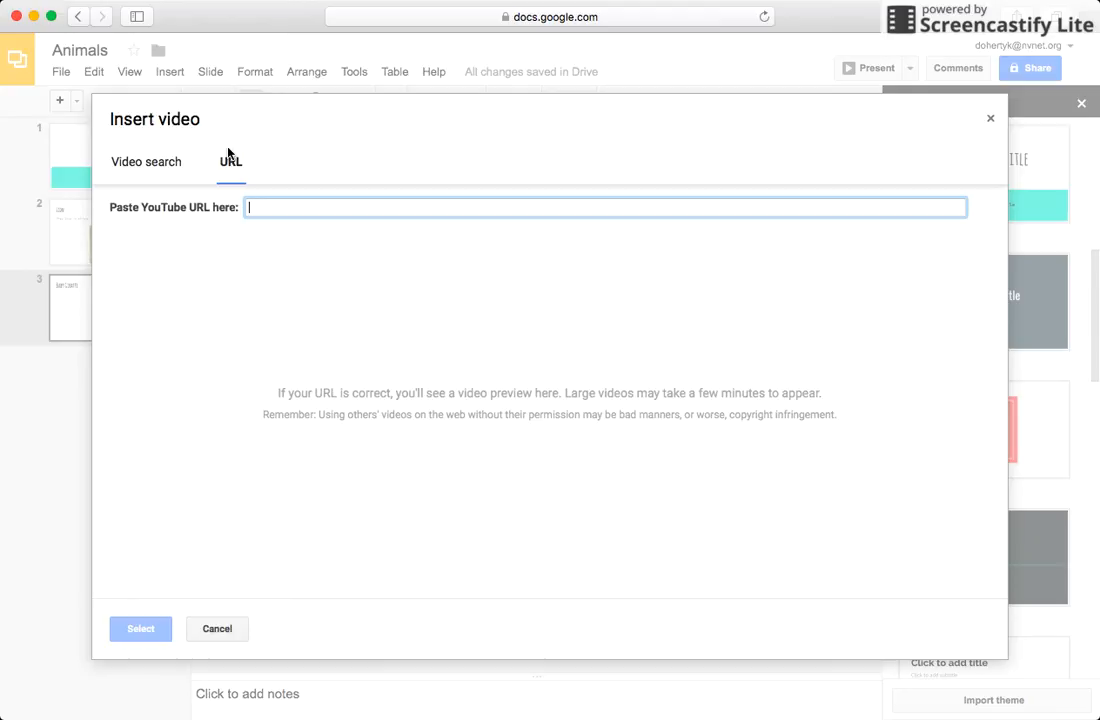
click(148, 164)
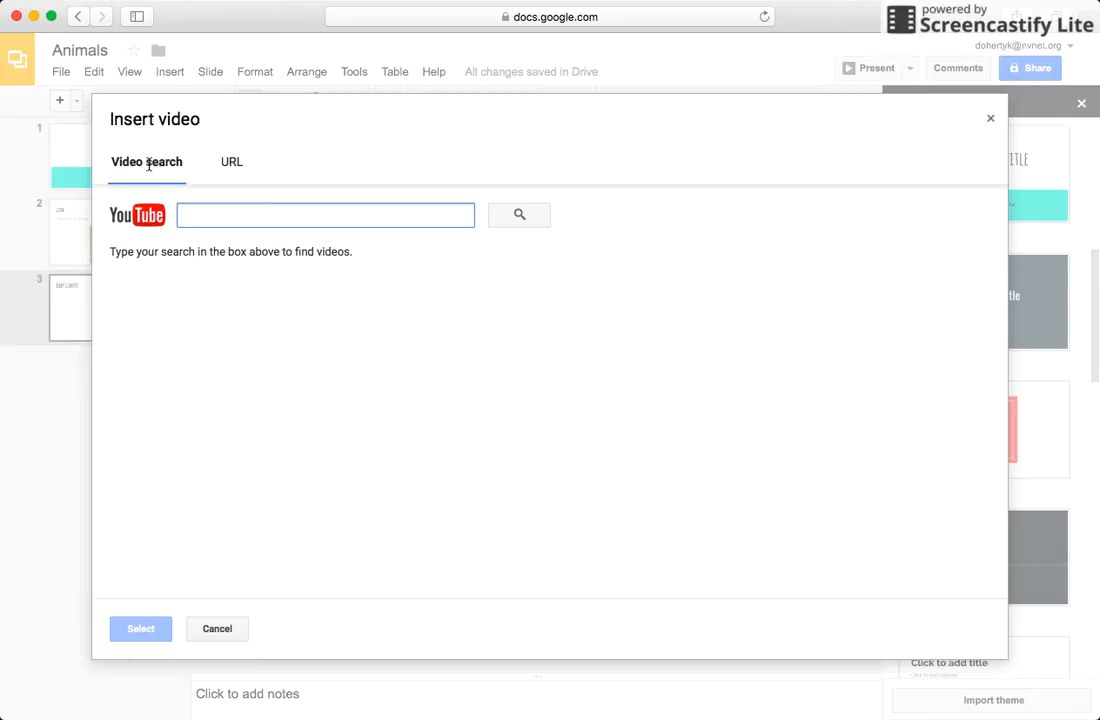
text(baby giraffe)
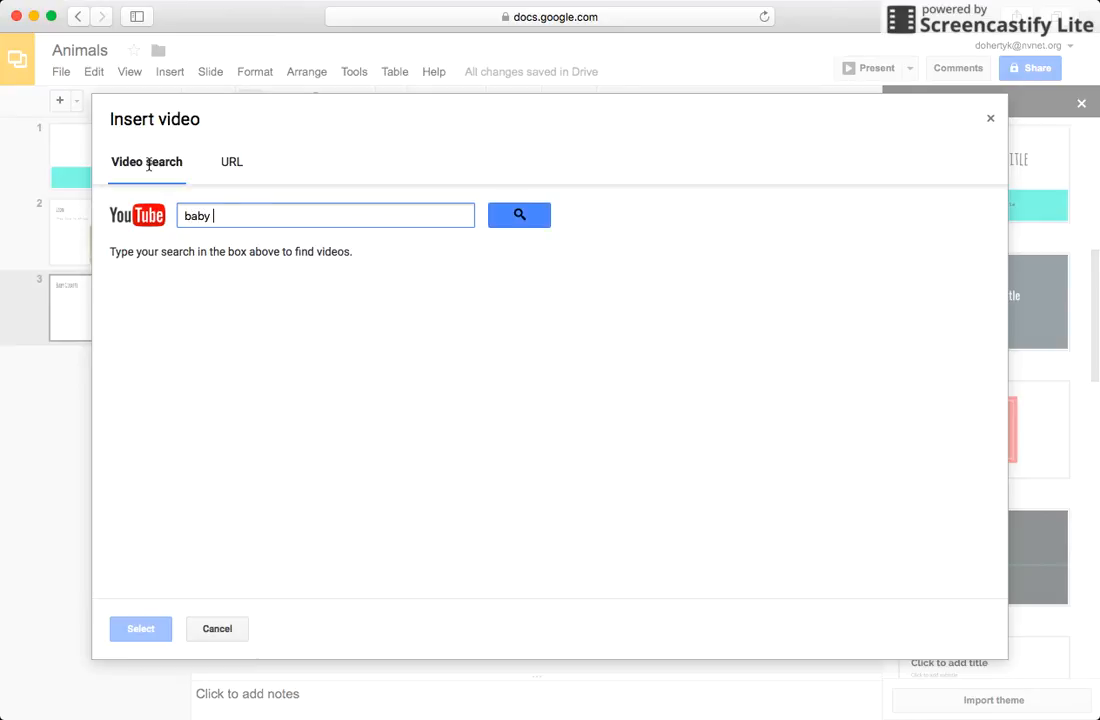
key(Return)
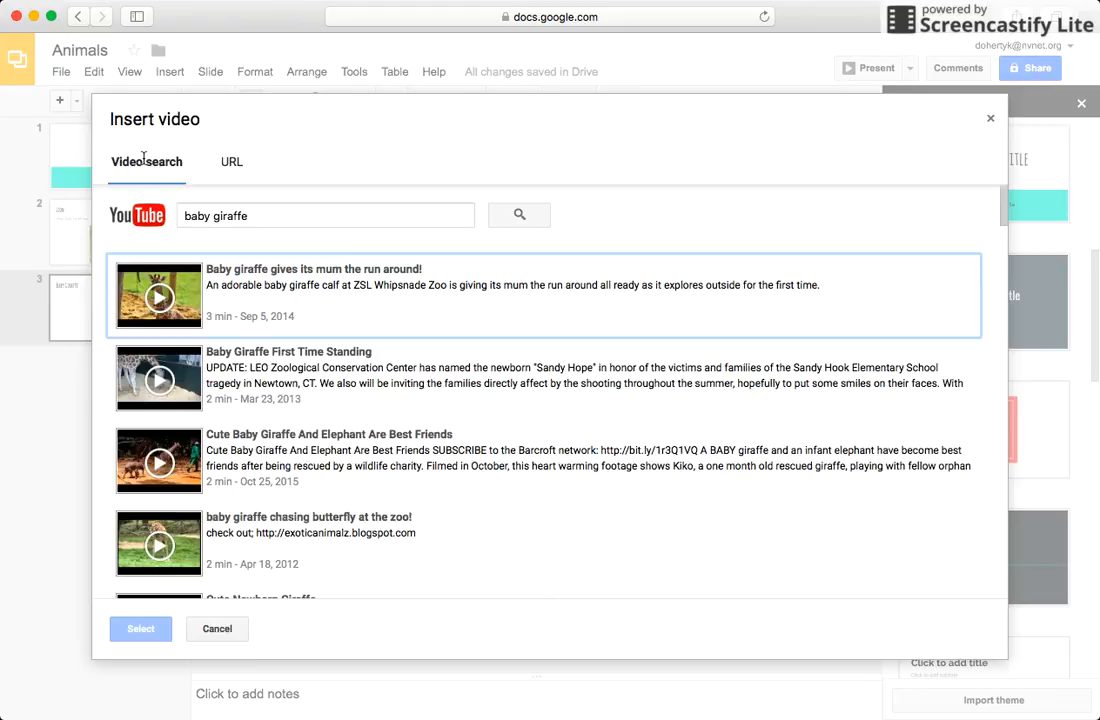
click(262, 370)
click(140, 628)
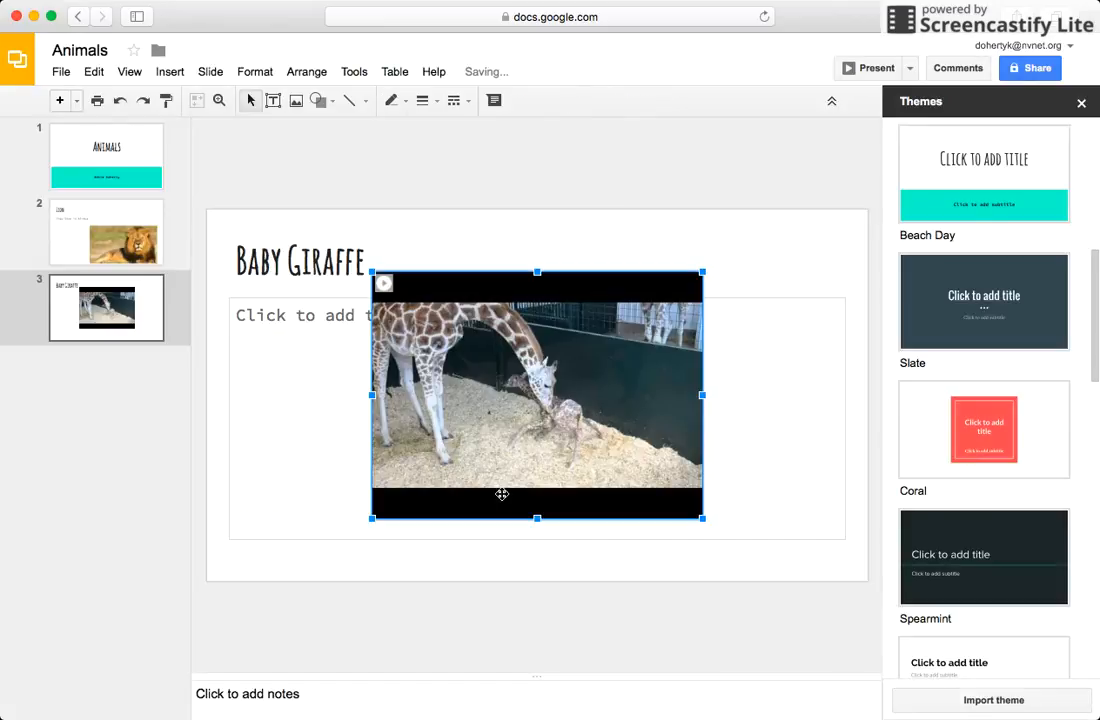
Move the giraffe video right and slightly down so it no longer covers the slide's title and body text prompt.
drag(643, 289, 736, 302)
click(714, 250)
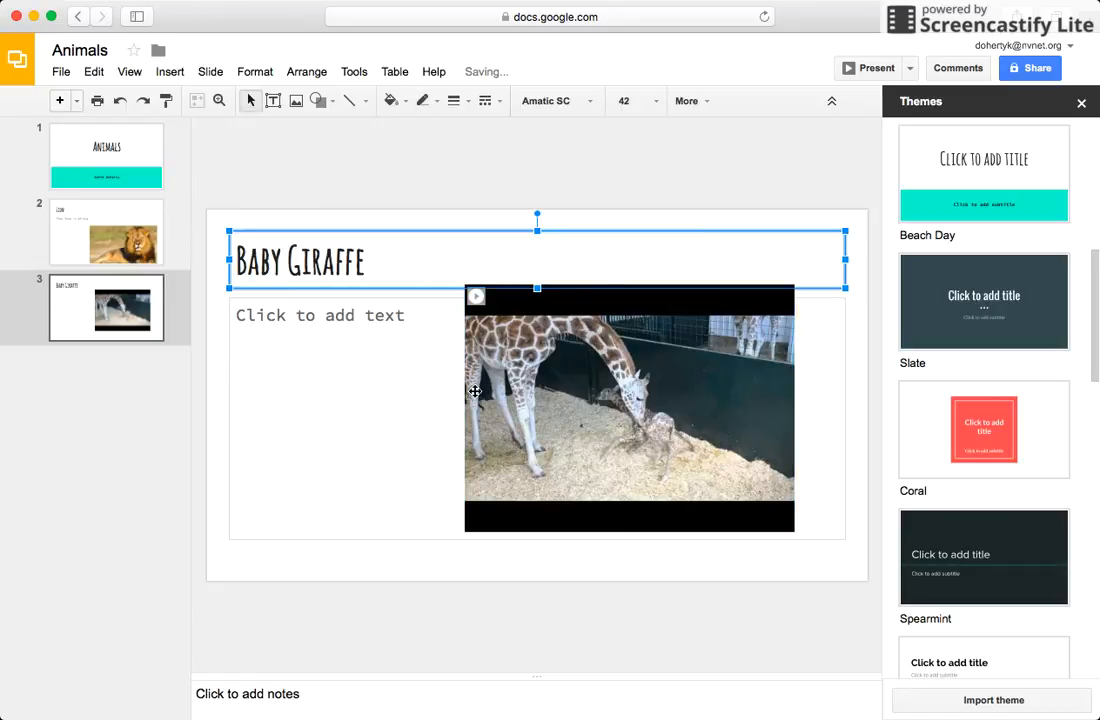
Add a fourth slide after the Baby Giraffe slide and title it "Vocabulary".
click(66, 370)
click(167, 76)
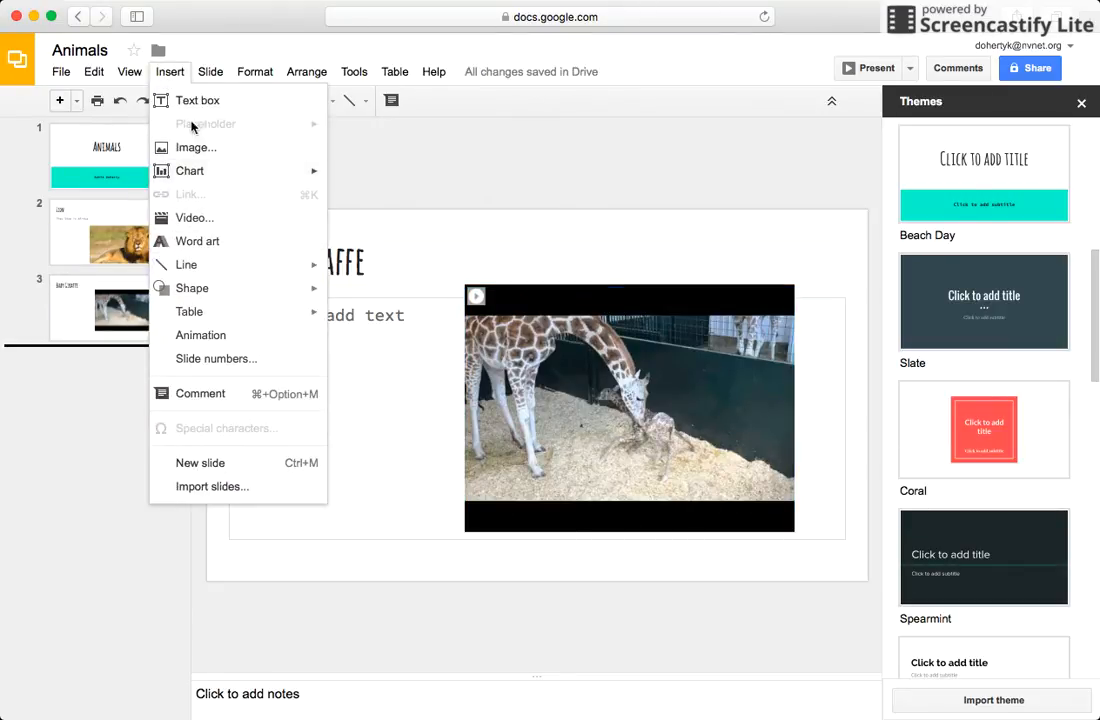
mouse_move(207, 77)
click(219, 100)
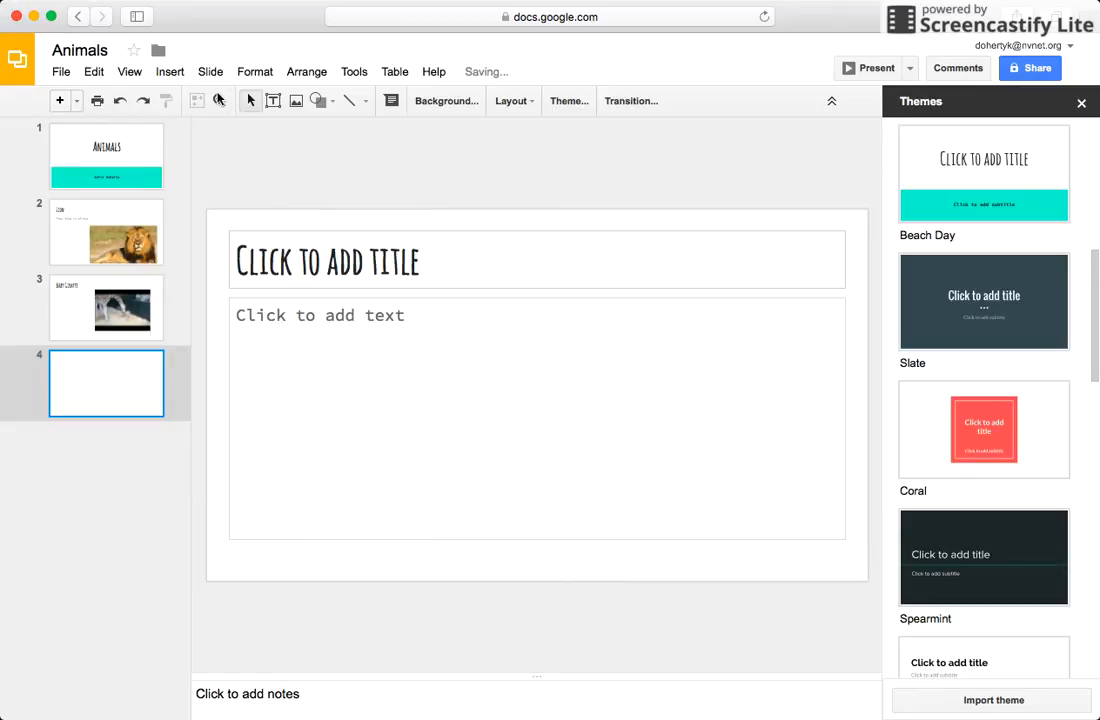
click(359, 254)
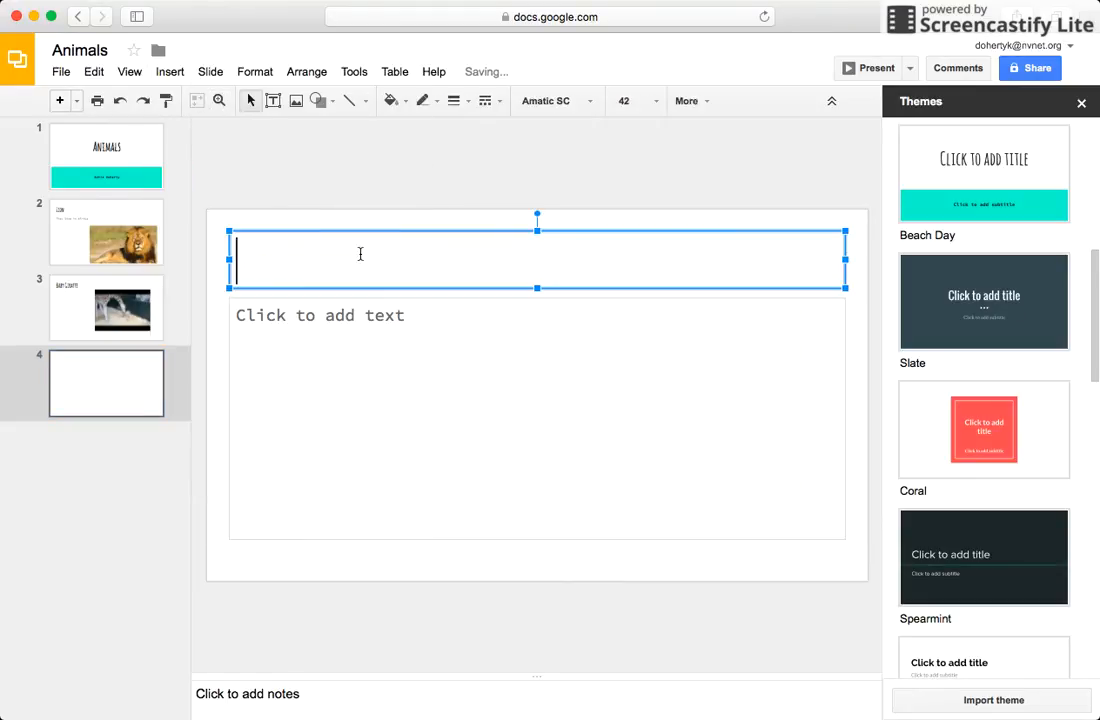
text(Vocabulary)
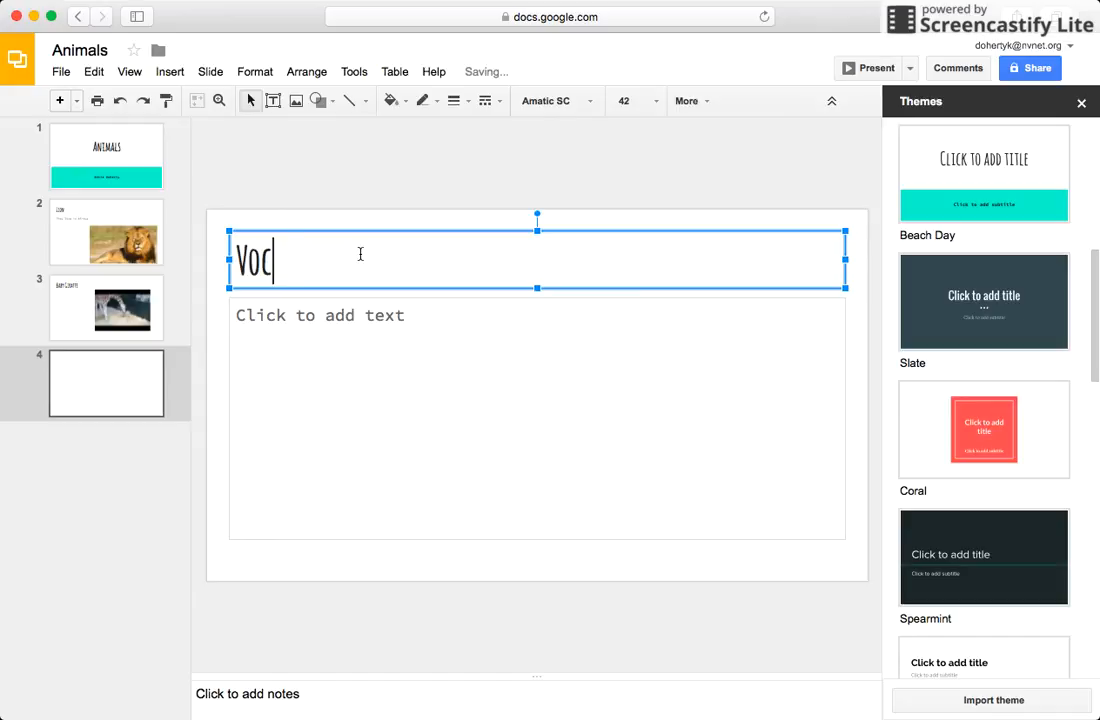
click(367, 328)
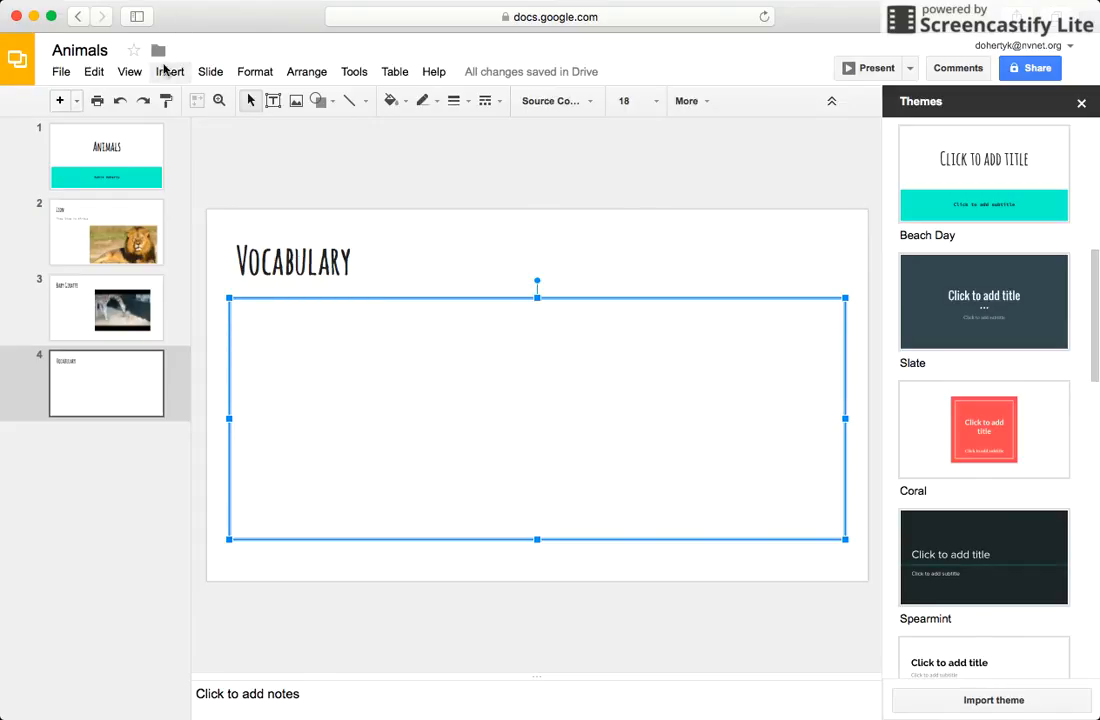
click(167, 71)
mouse_move(225, 262)
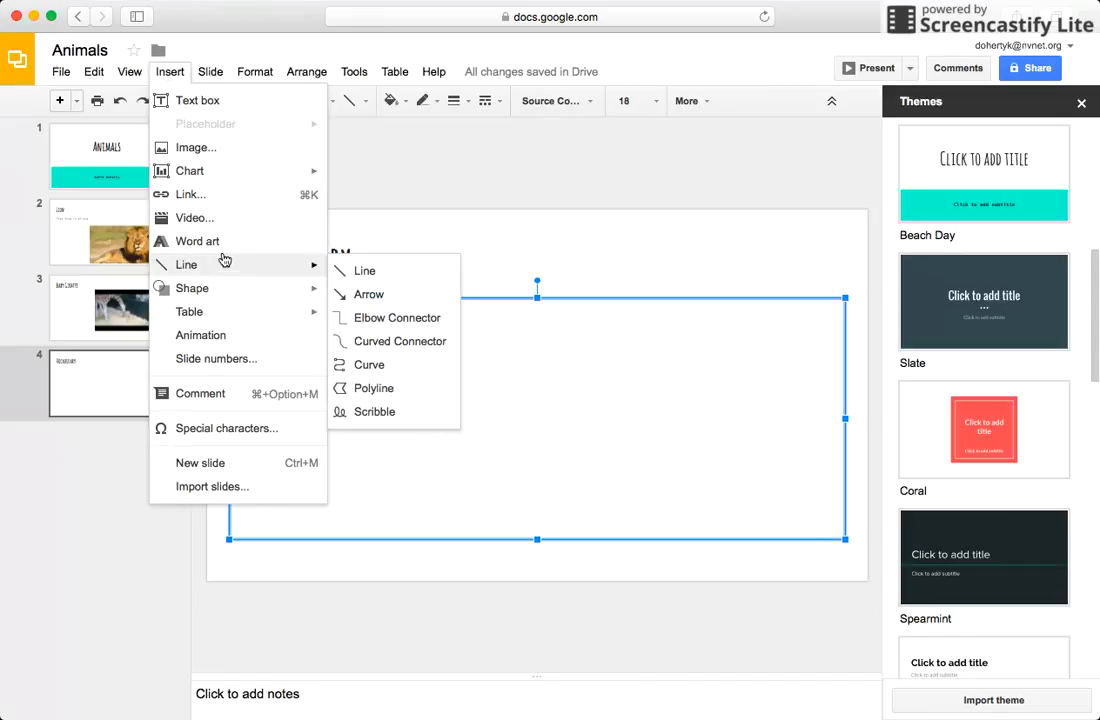
click(205, 195)
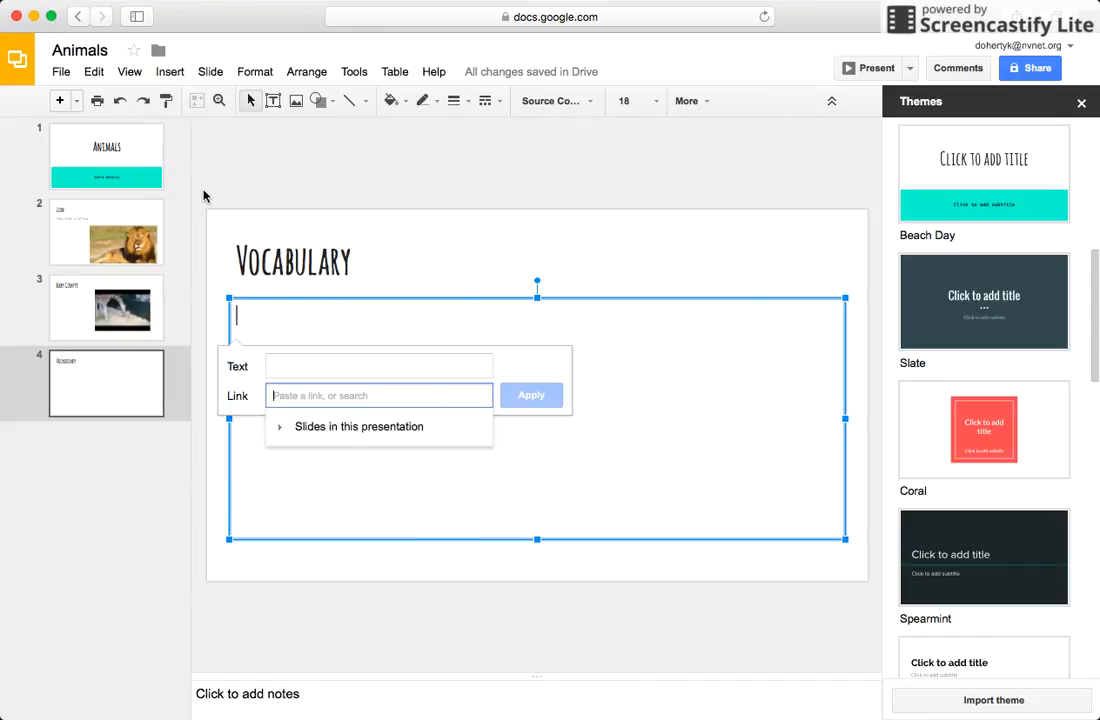
text(w)
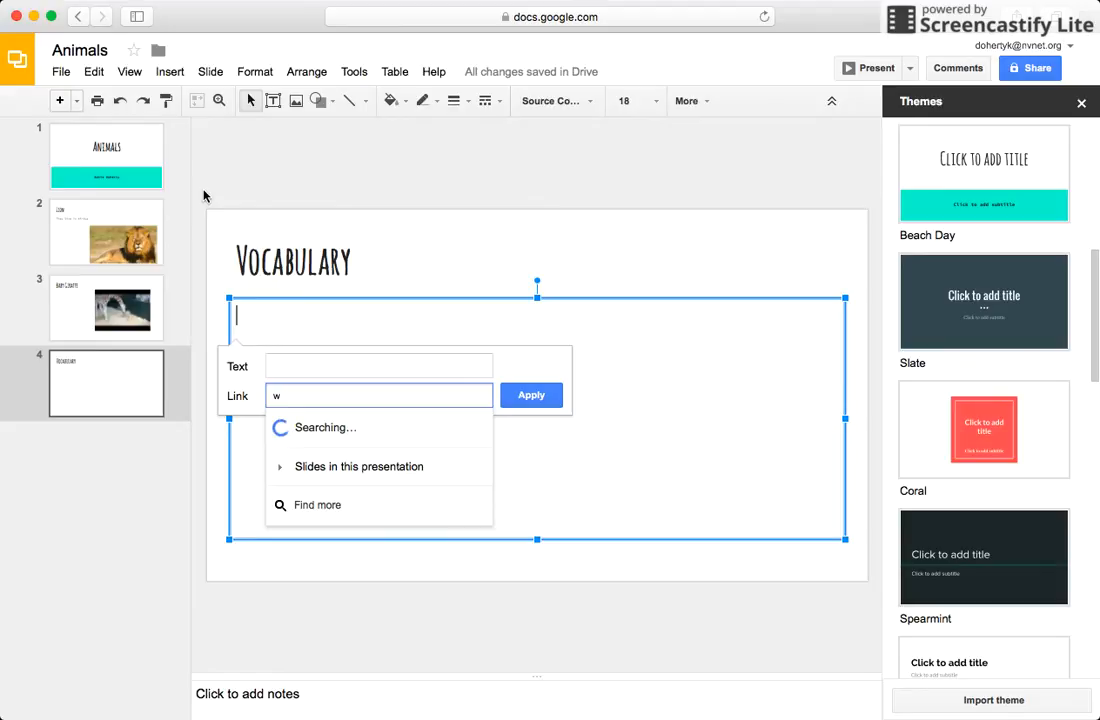
text(ww.)
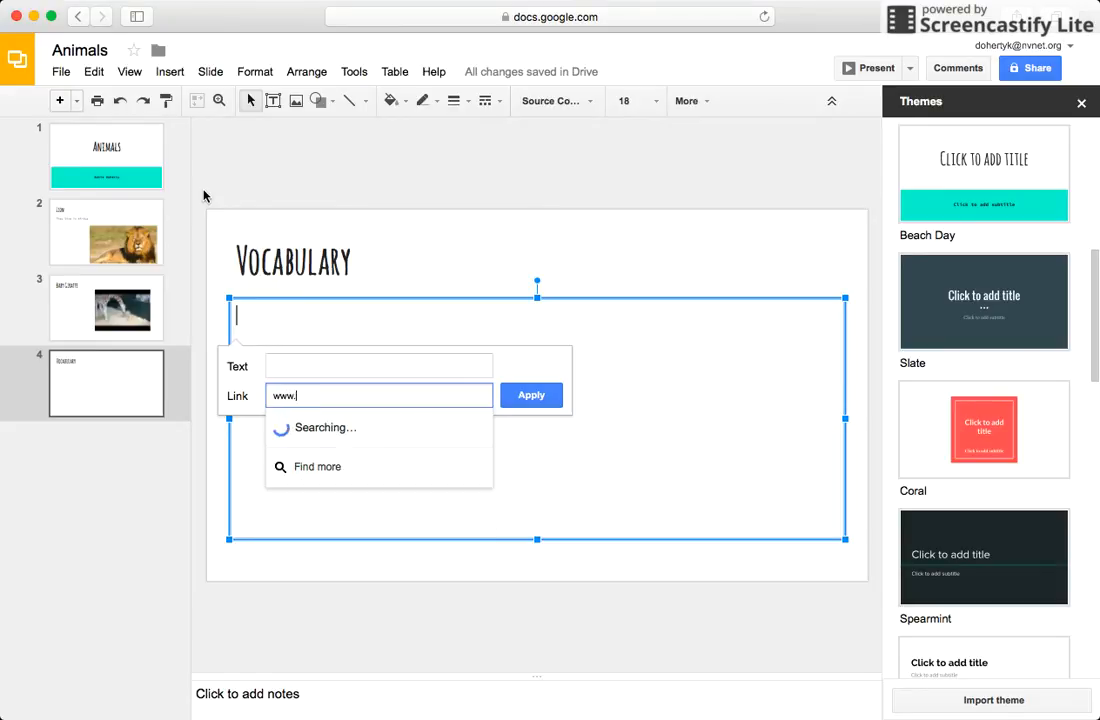
text(quizlet.com)
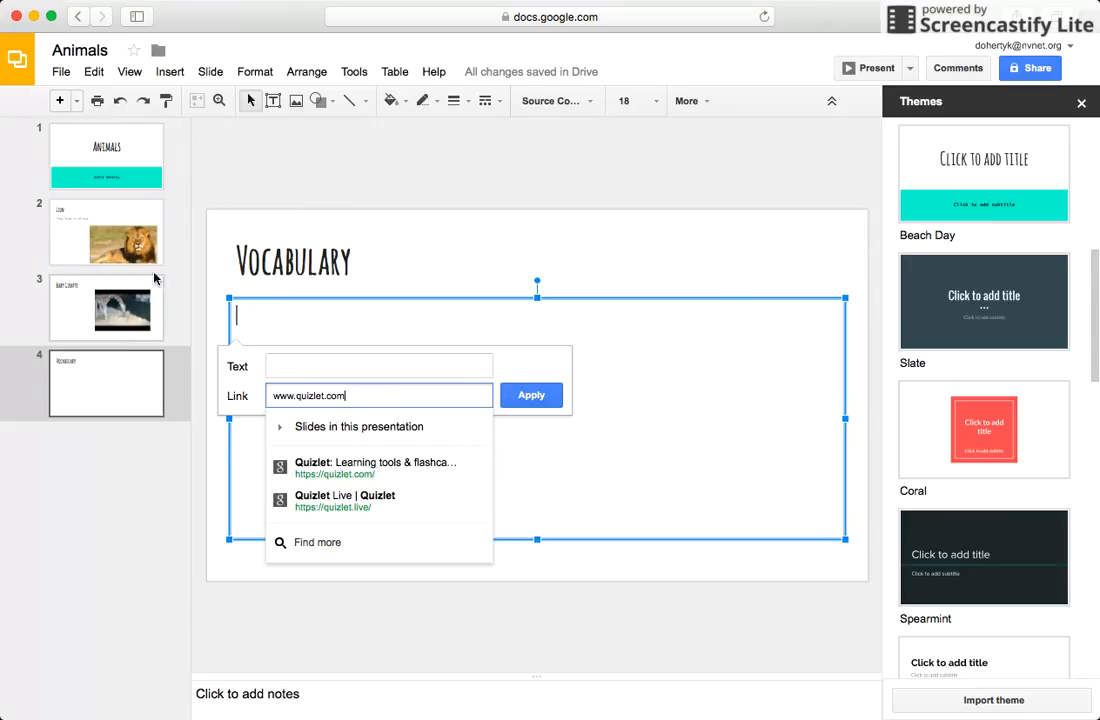
click(307, 468)
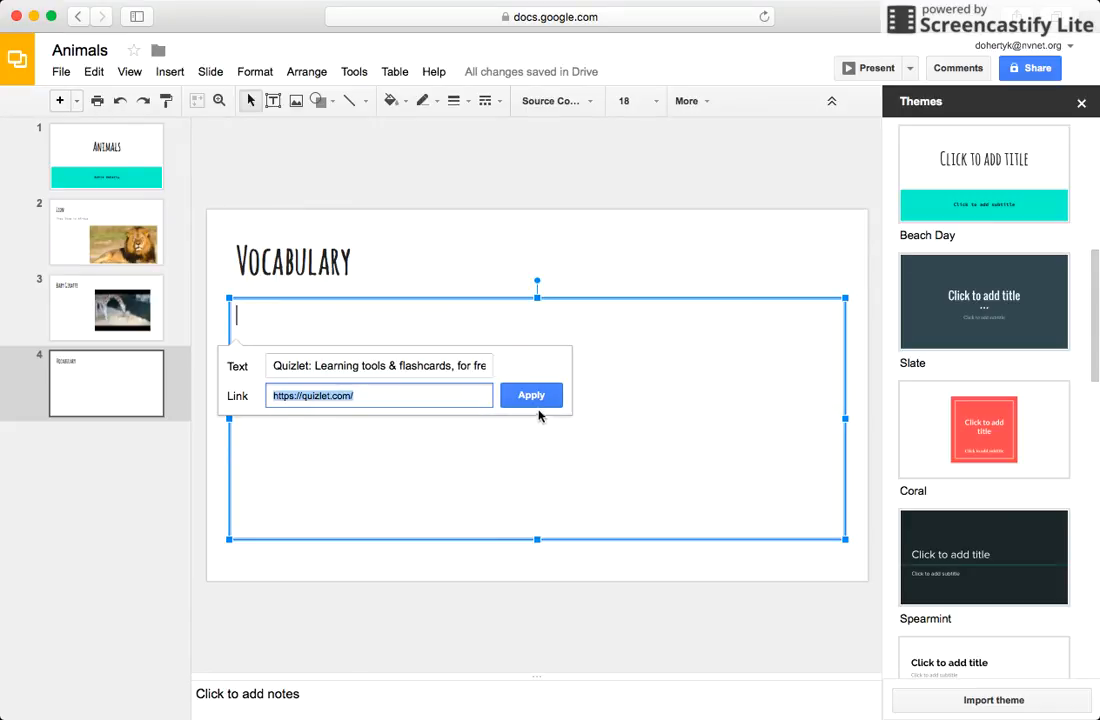
Replace the Quizlet link's display text with "Animal Words" and apply the link to the Vocabulary slide's body.
drag(312, 367, 572, 367)
key(BackSpace)
key(BackSpace)
key(BackSpace)
key(BackSpace)
key(BackSpace)
key(BackSpace)
key(BackSpace)
key(BackSpace)
key(BackSpace)
key(BackSpace)
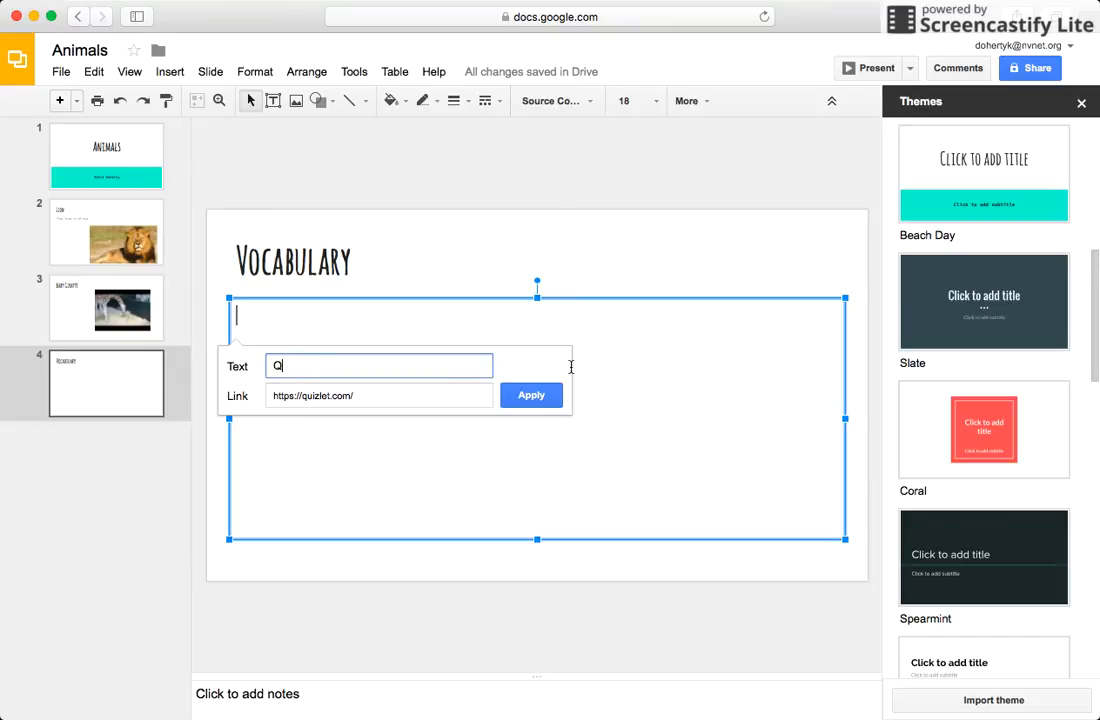
text(Animal Vob)
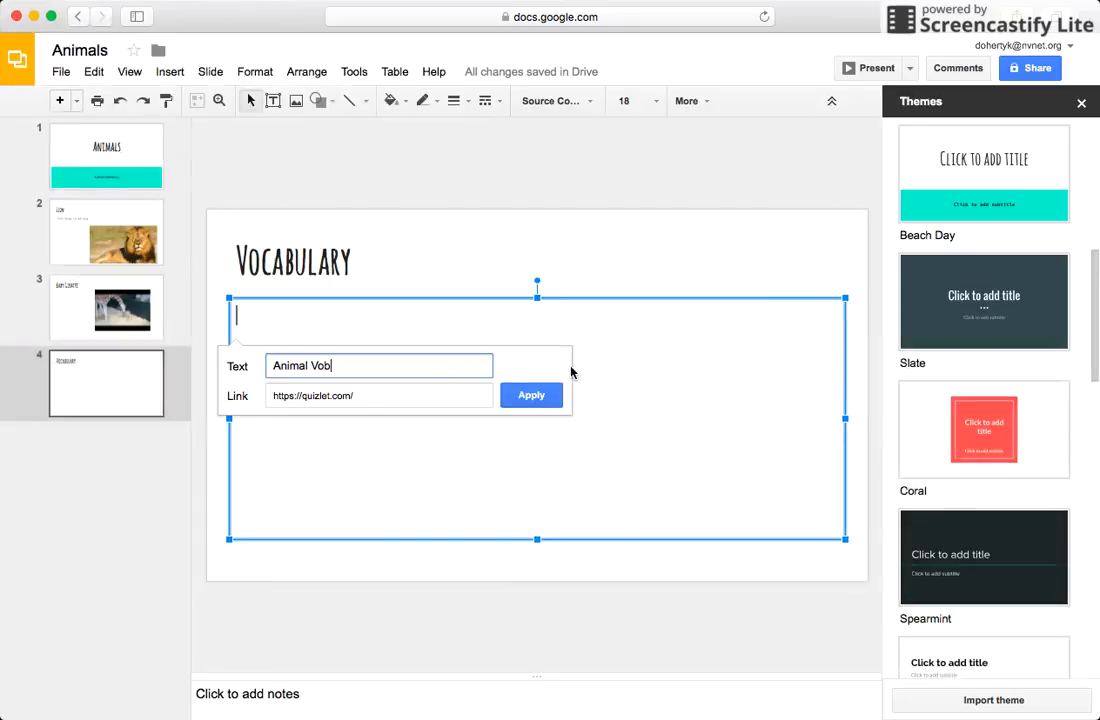
key(BackSpace)
key(BackSpace)
key(BackSpace)
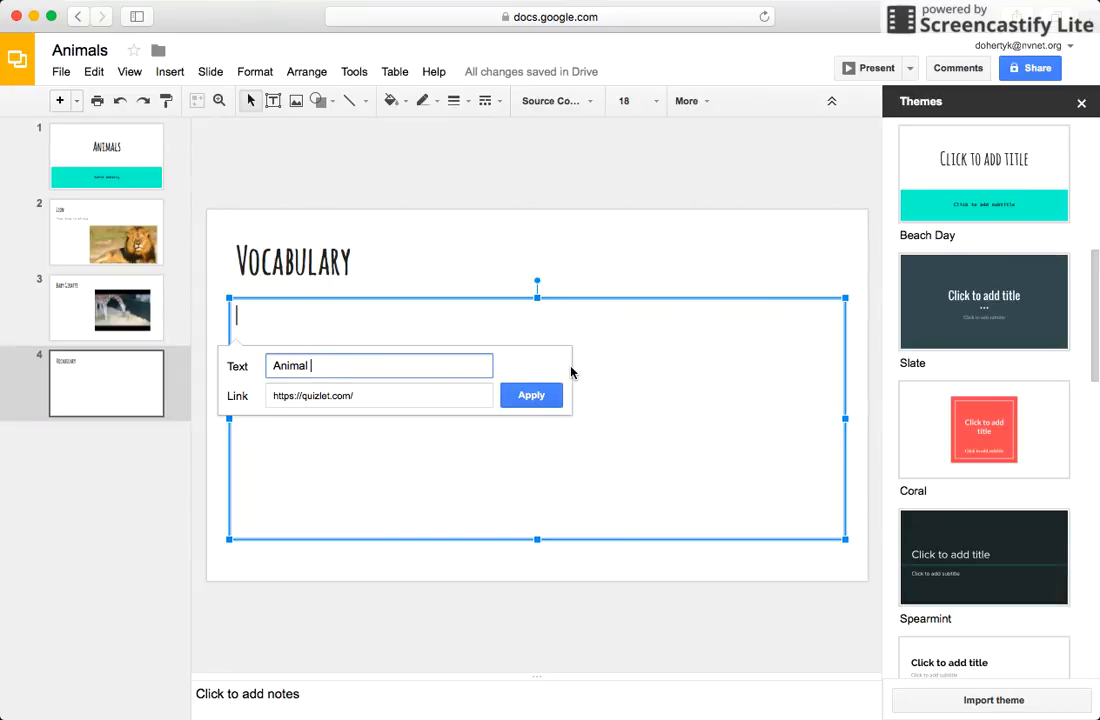
text(Words)
click(531, 396)
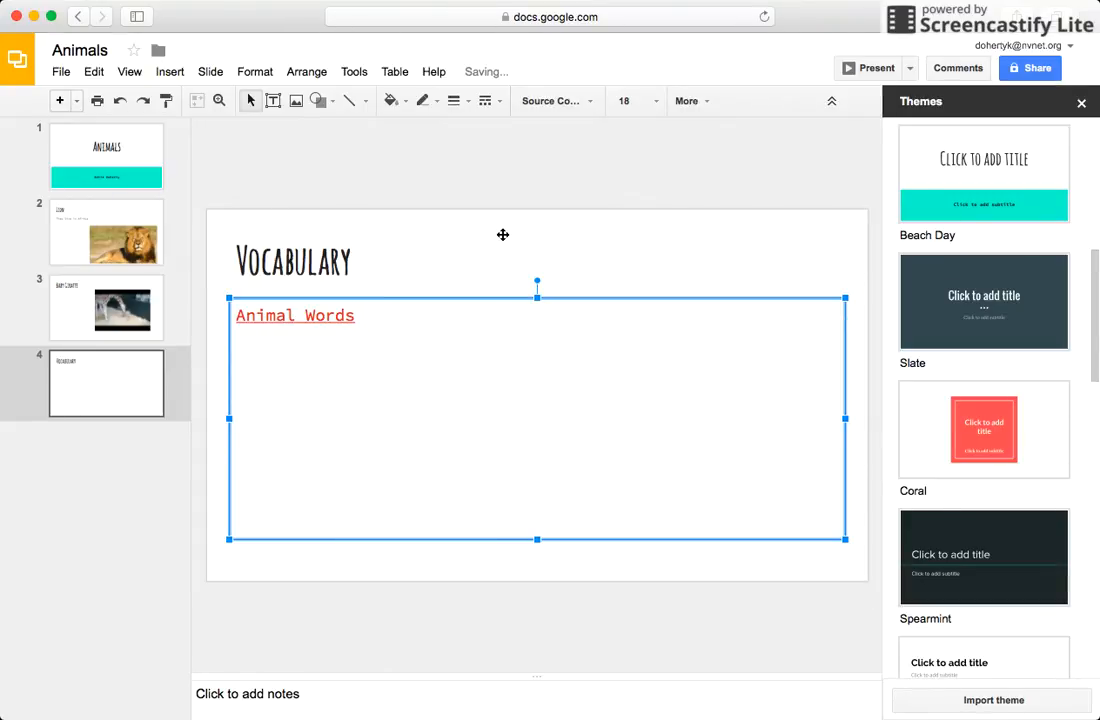
click(502, 235)
click(523, 422)
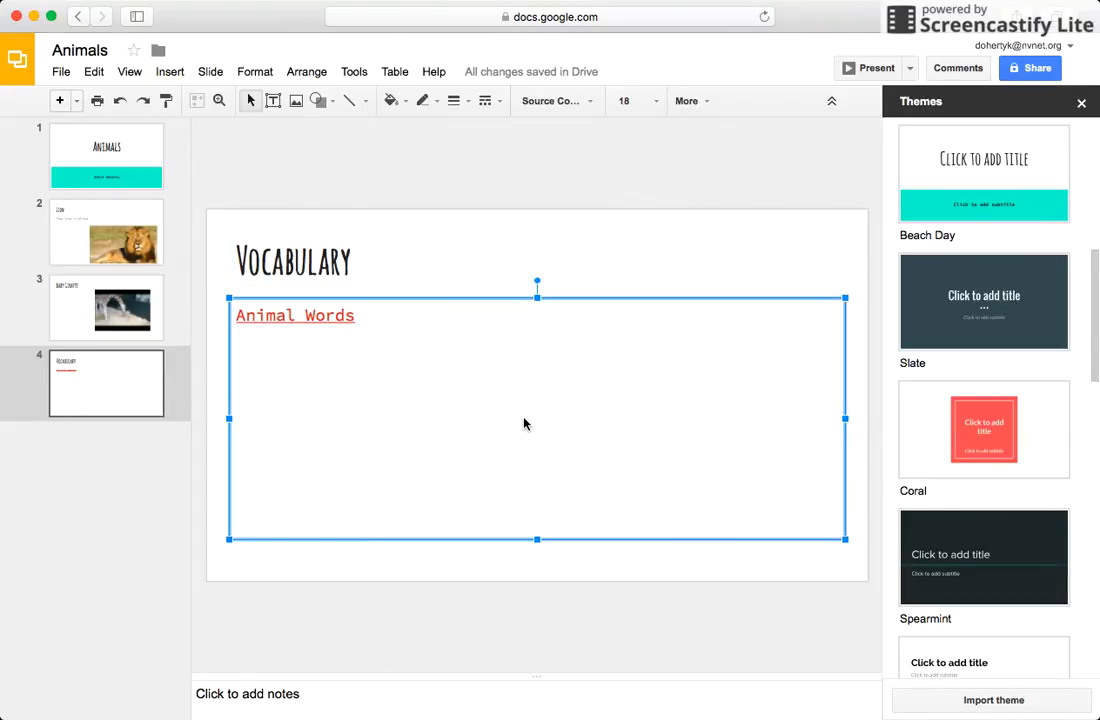
click(466, 267)
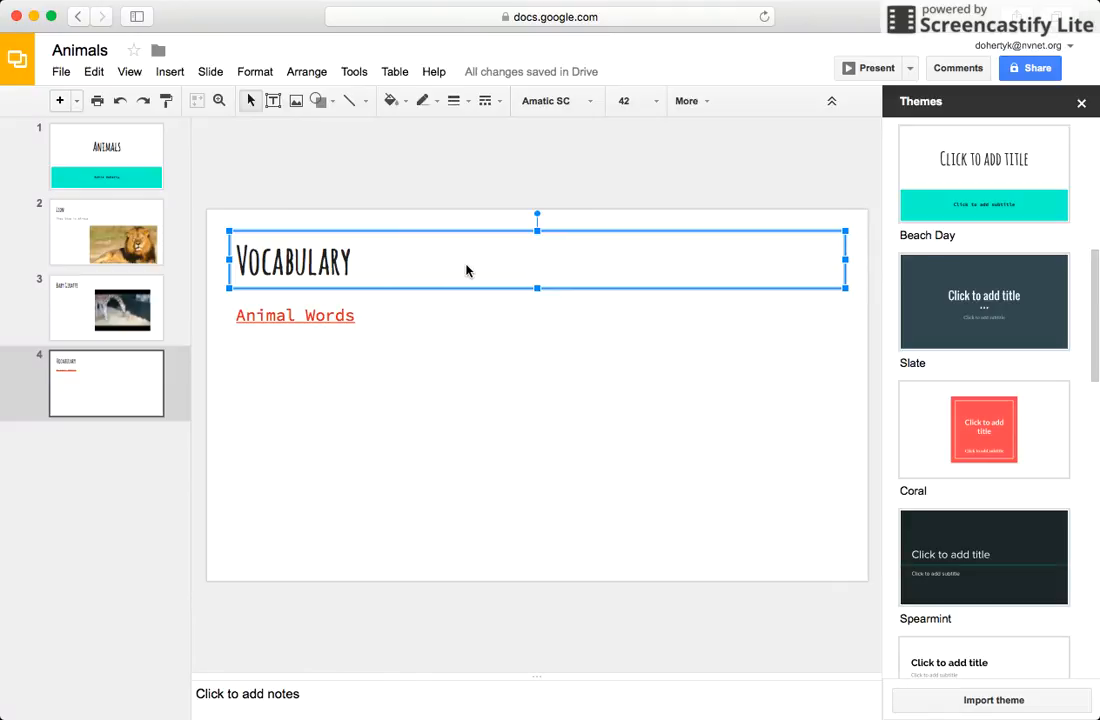
Start presenting the slideshow from the Vocabulary slide.
click(129, 72)
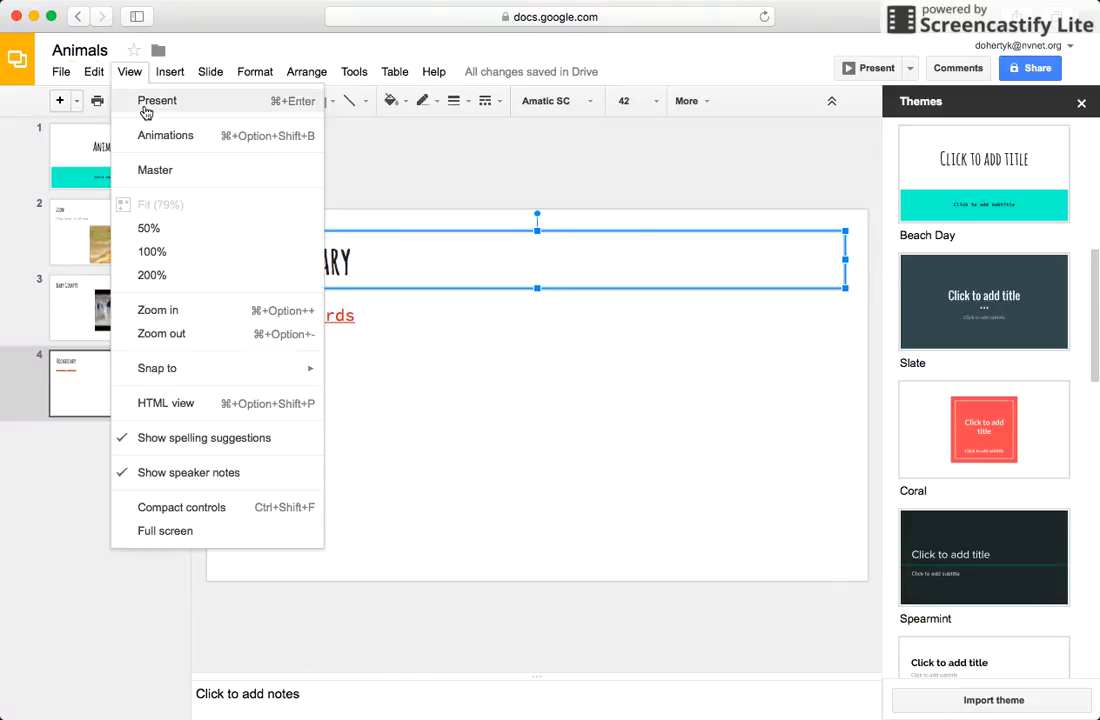
click(146, 104)
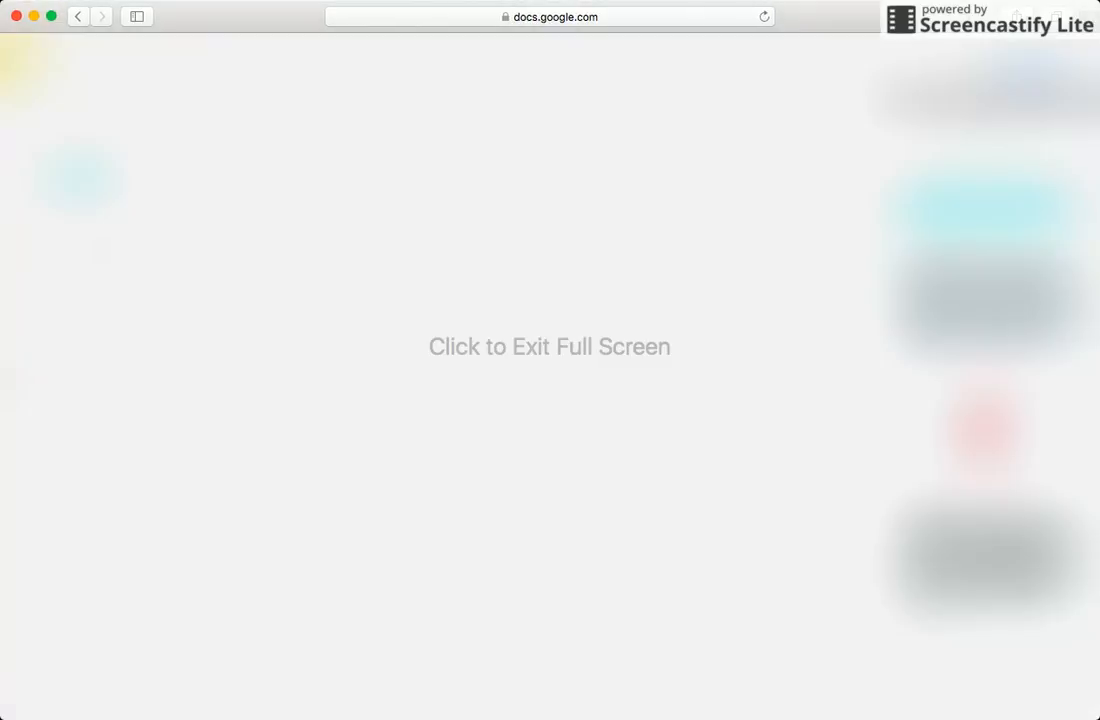